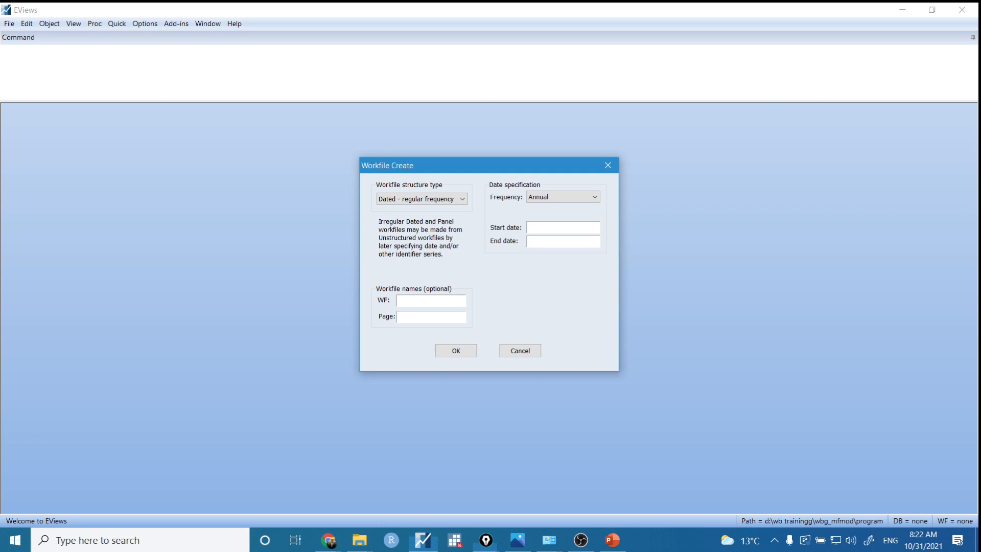
drag(367, 180, 542, 189)
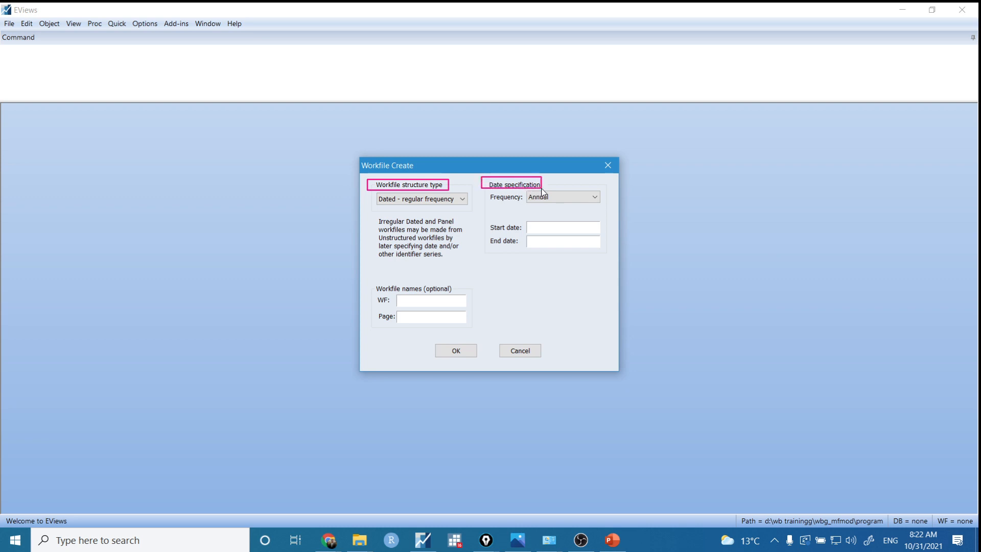
drag(484, 219, 606, 250)
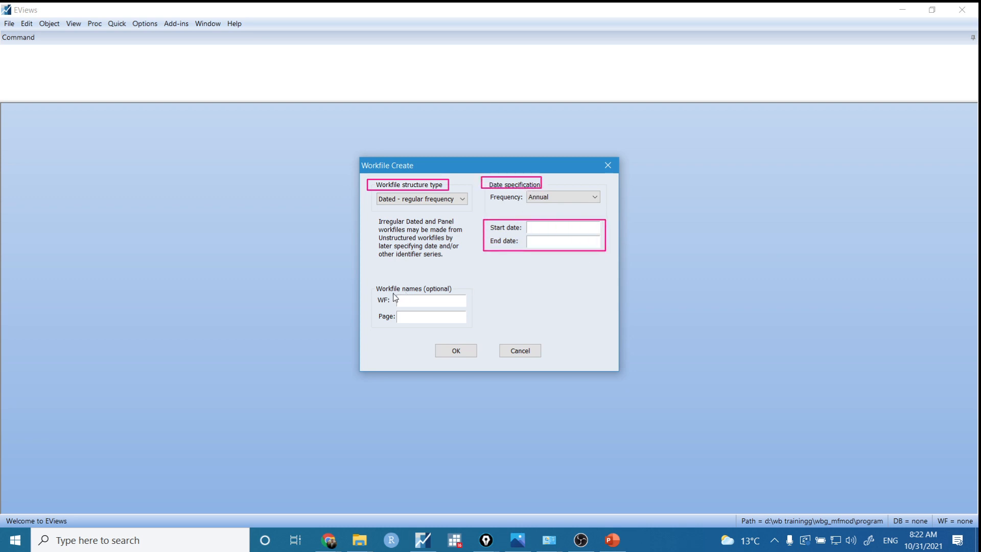
drag(370, 279, 455, 295)
click(31, 235)
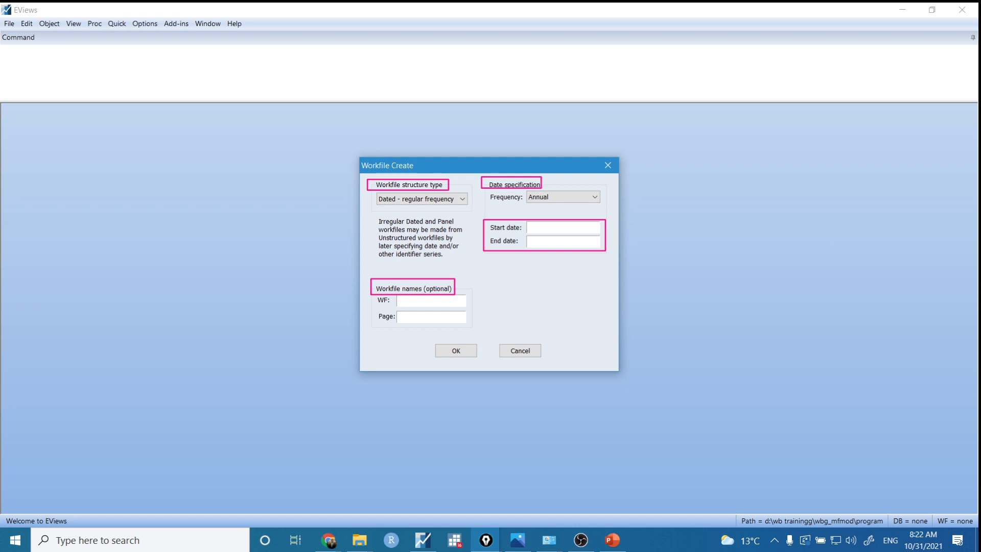
key(ctrl+shift+7)
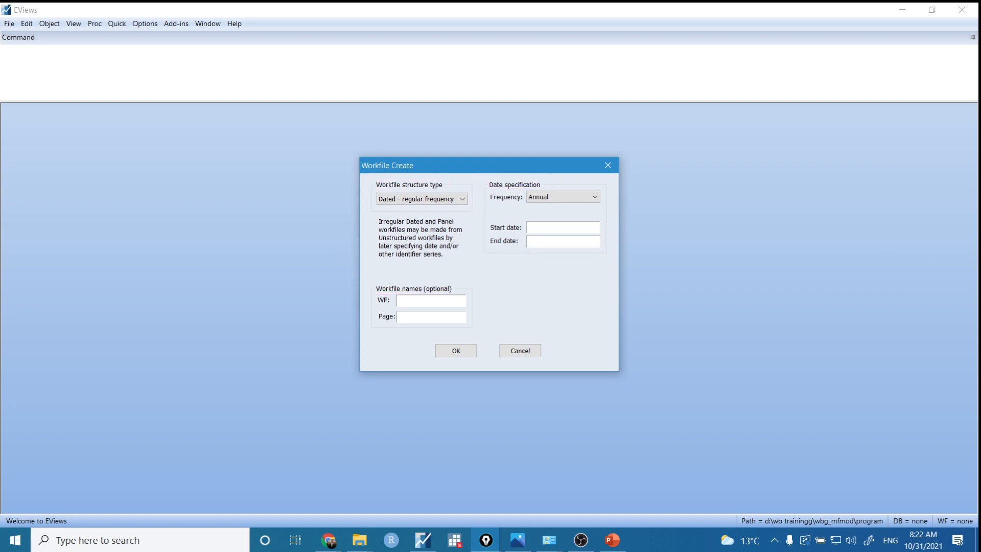
mouse_move(362, 177)
mouse_down()
mouse_move(609, 254)
mouse_move(613, 267)
mouse_up()
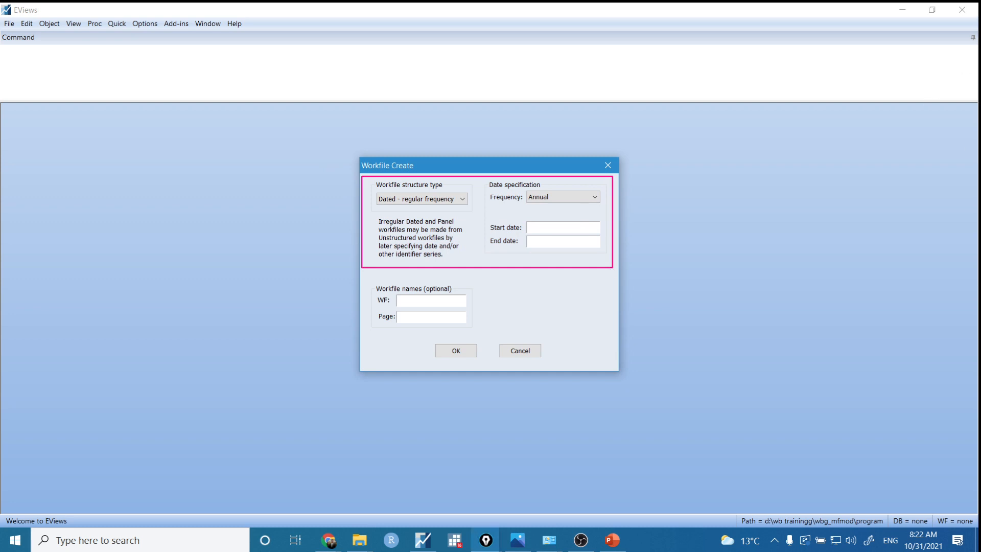
Set the new workfile's structure type to Dated - regular frequency and its frequency to Annual
click(408, 203)
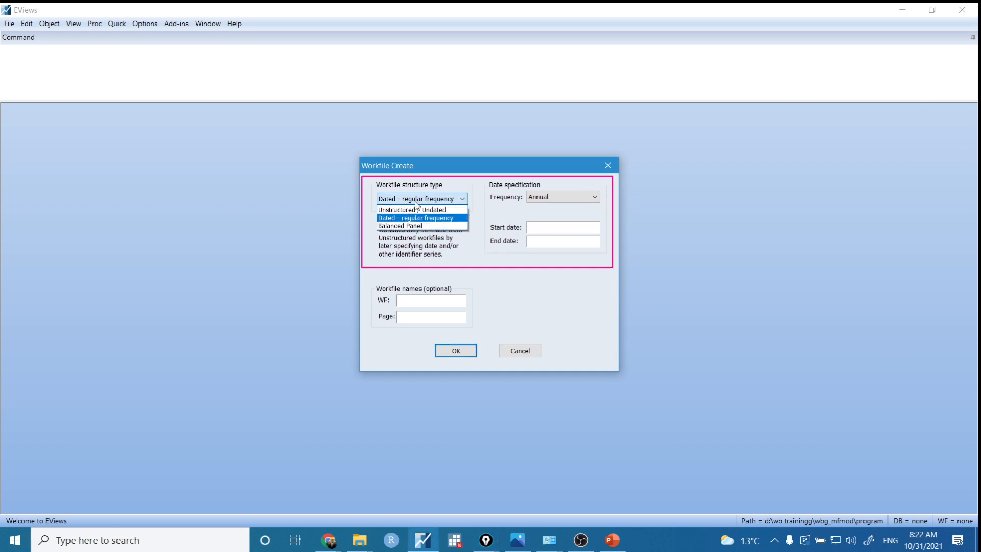
click(440, 219)
click(443, 203)
click(455, 223)
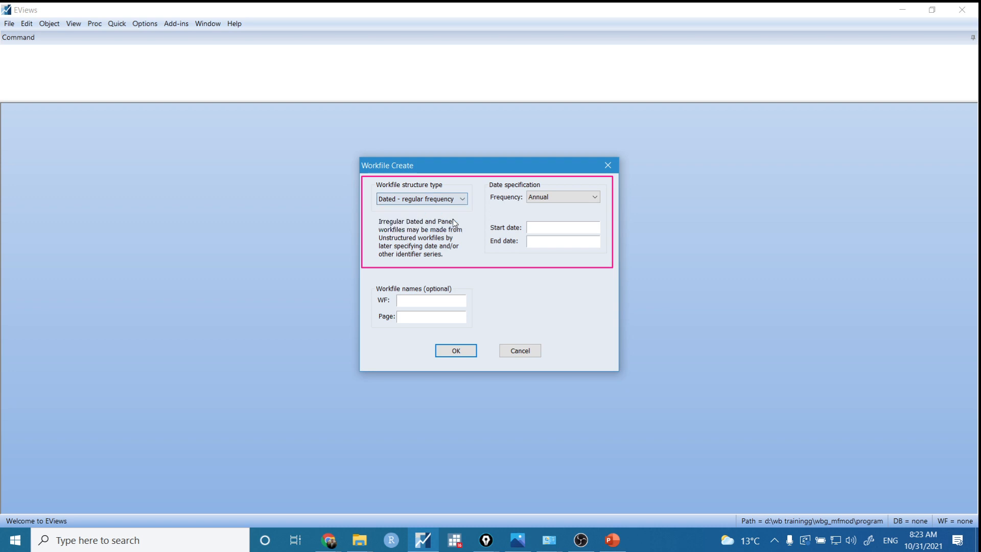
click(571, 202)
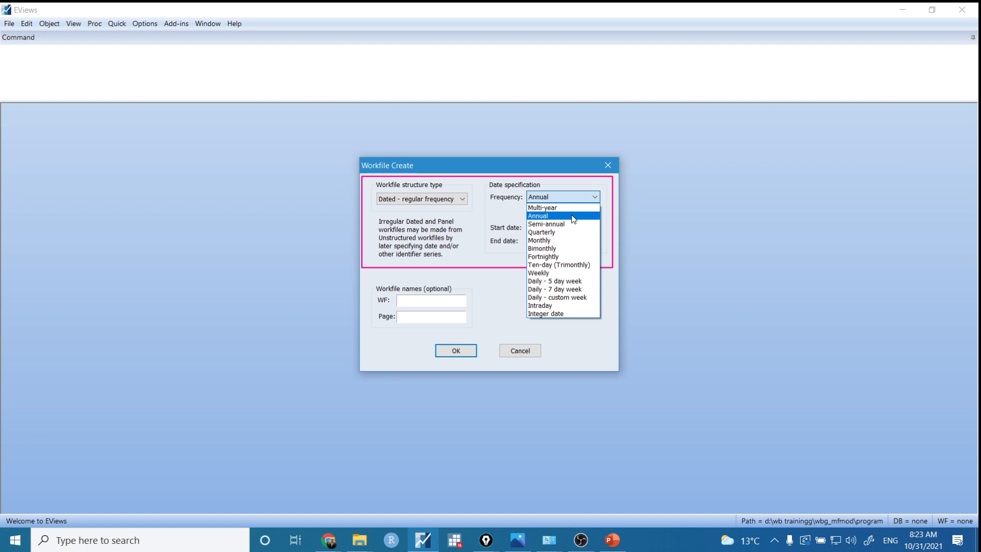
click(542, 217)
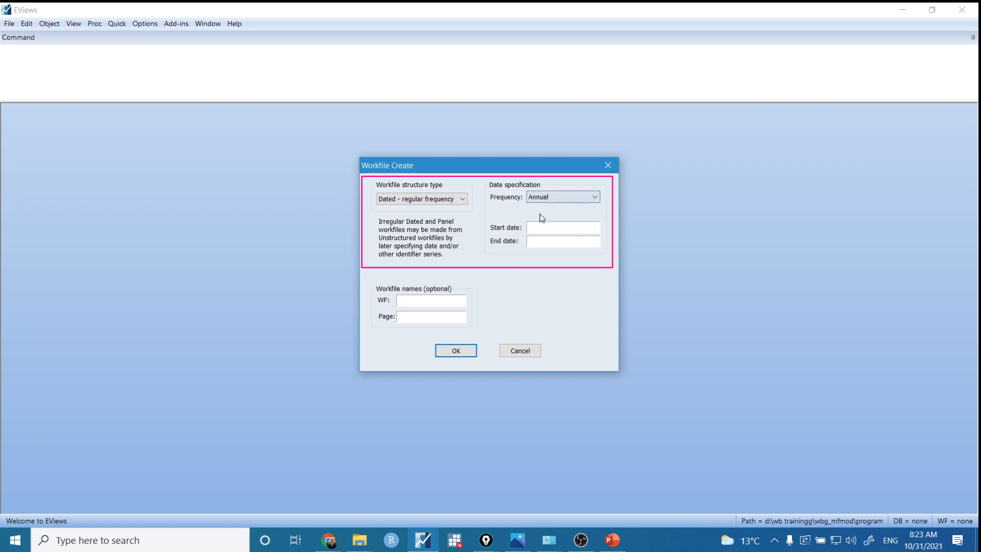
Set the start date to 1975 and the end date to 2020, and create the workfile
text(1975)
double_click(554, 241)
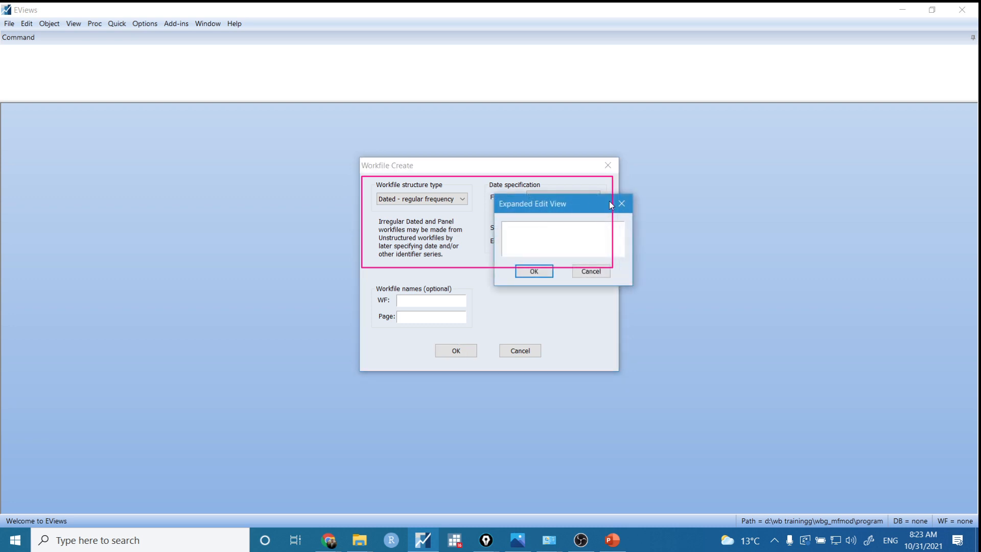
click(621, 204)
text(2020)
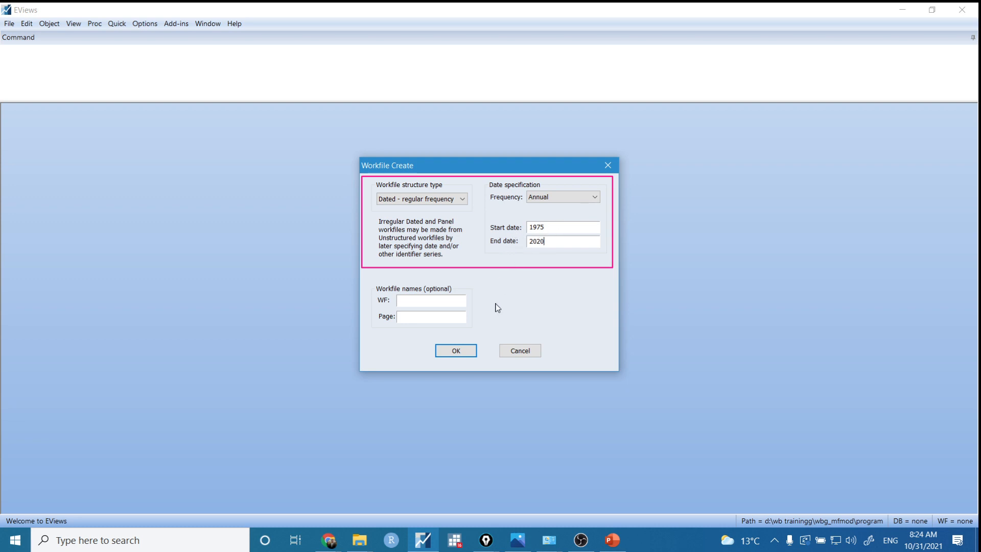
click(456, 350)
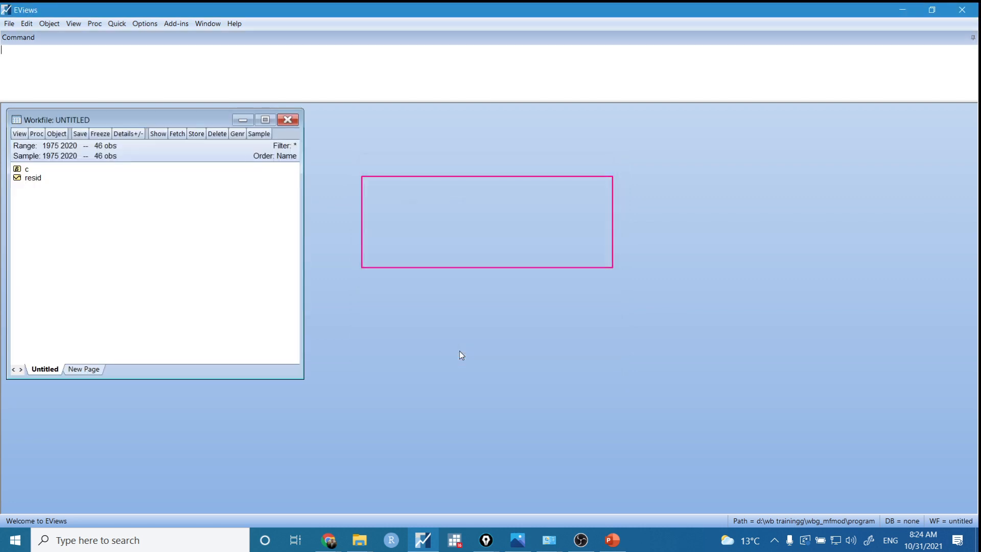
Move the untitled workfile's window away from the corner of the workspace
drag(99, 127, 144, 138)
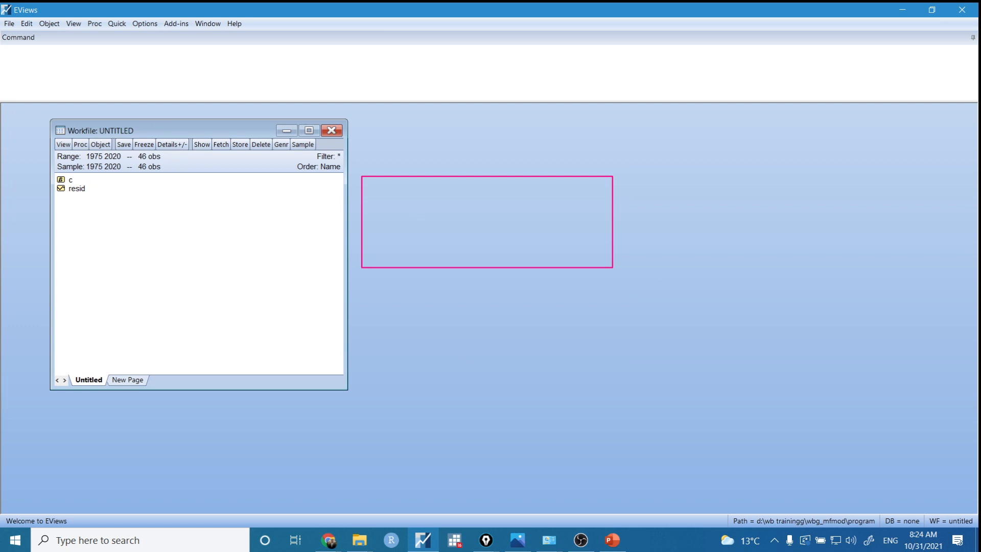
key(ctrl+shift+7)
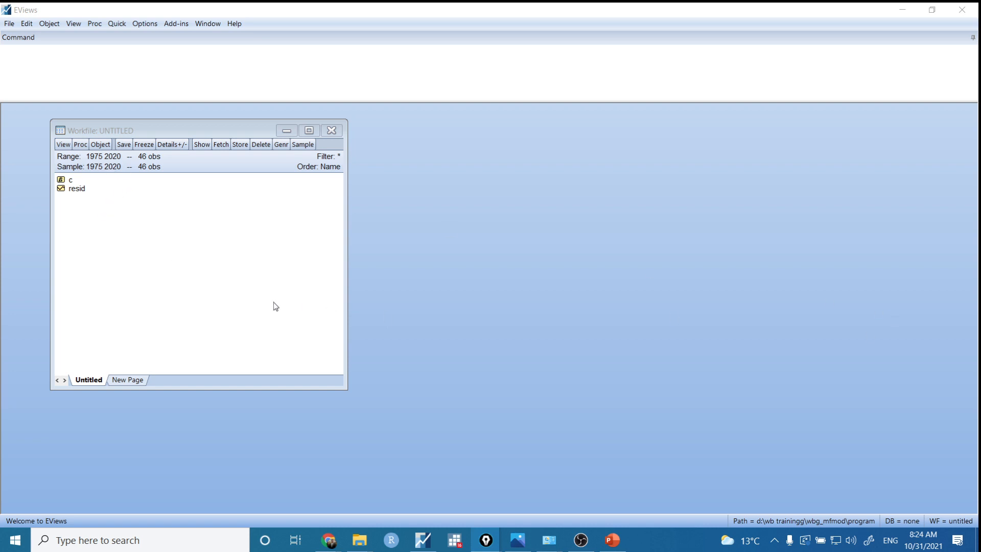
click(145, 129)
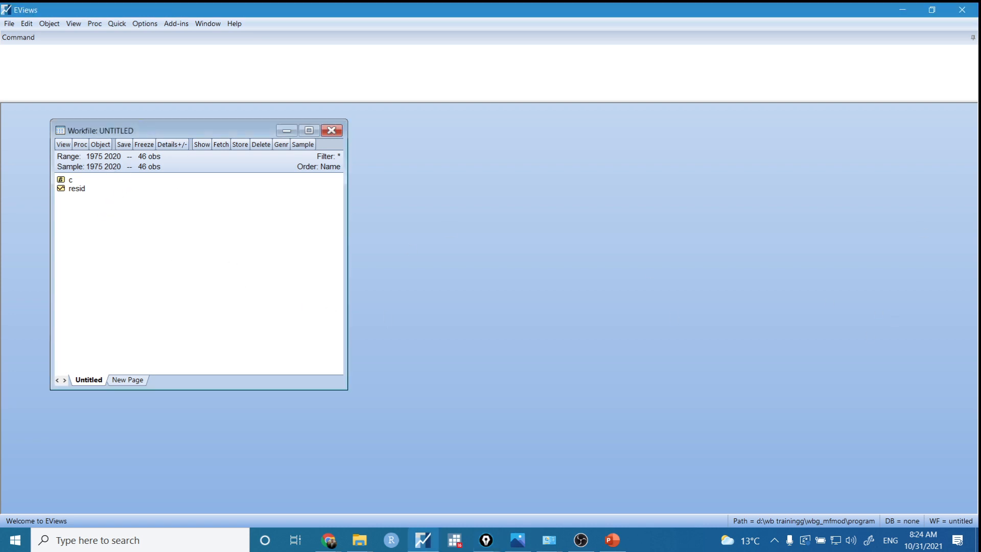
key(ctrl+shift+3)
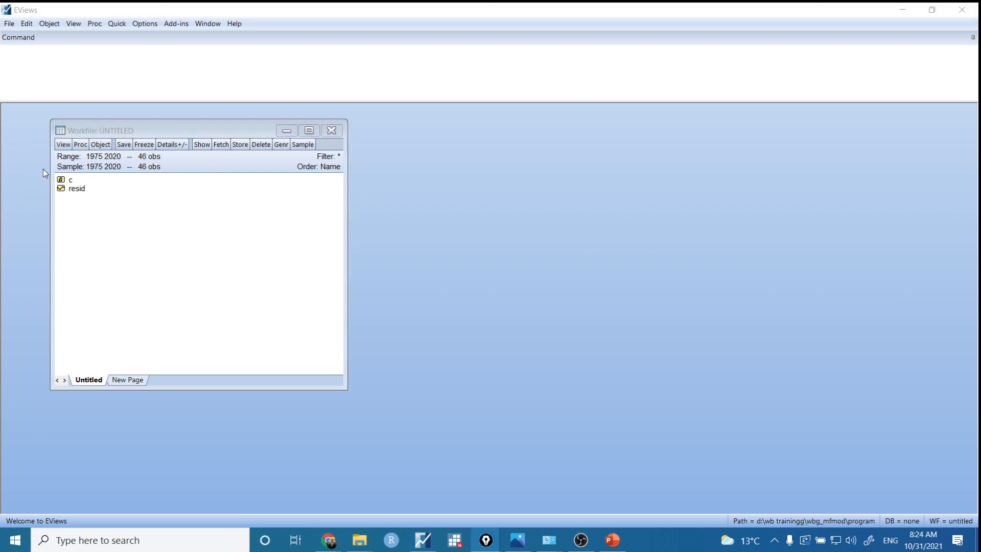
mouse_move(53, 153)
mouse_down()
mouse_move(120, 172)
mouse_move(167, 162)
mouse_up()
drag(55, 162, 165, 173)
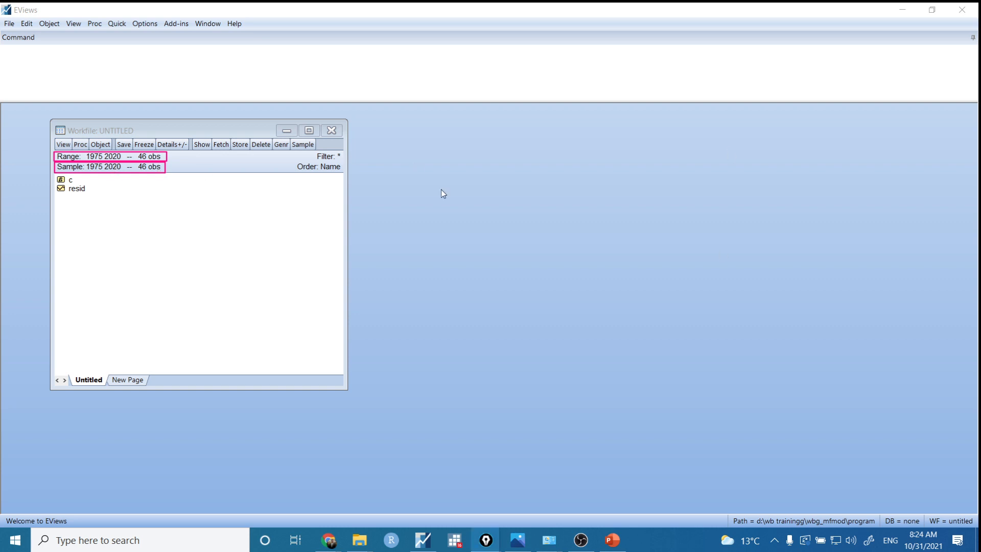
double_click(93, 169)
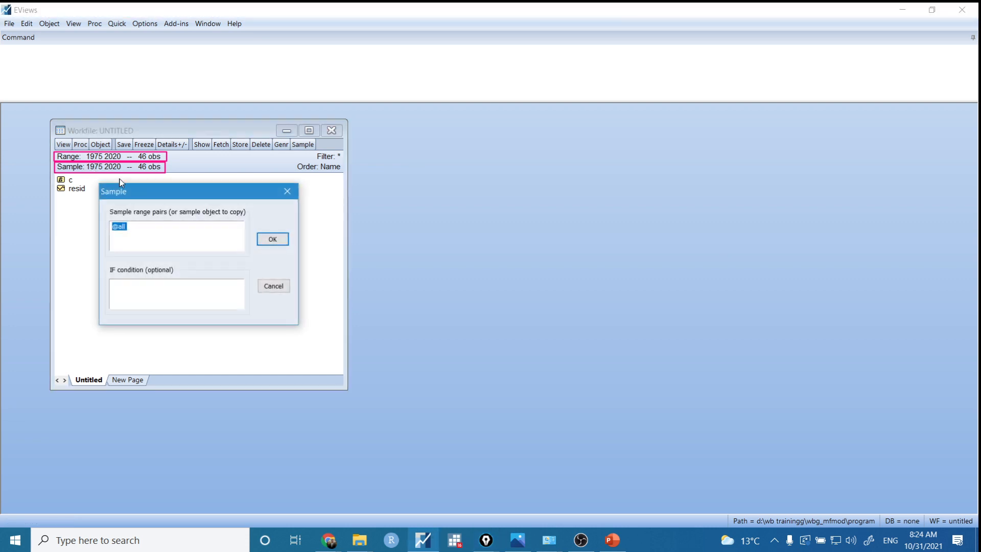
click(287, 191)
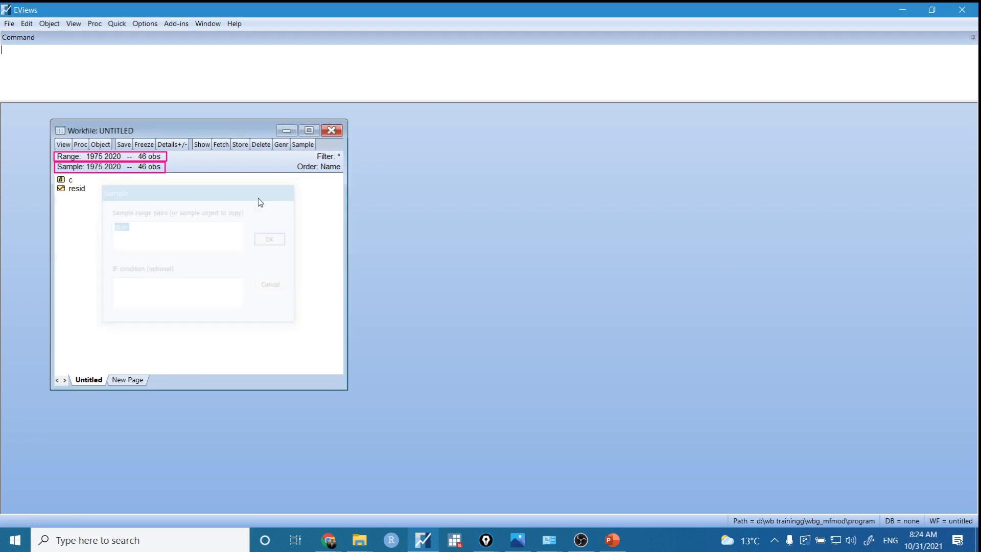
double_click(111, 170)
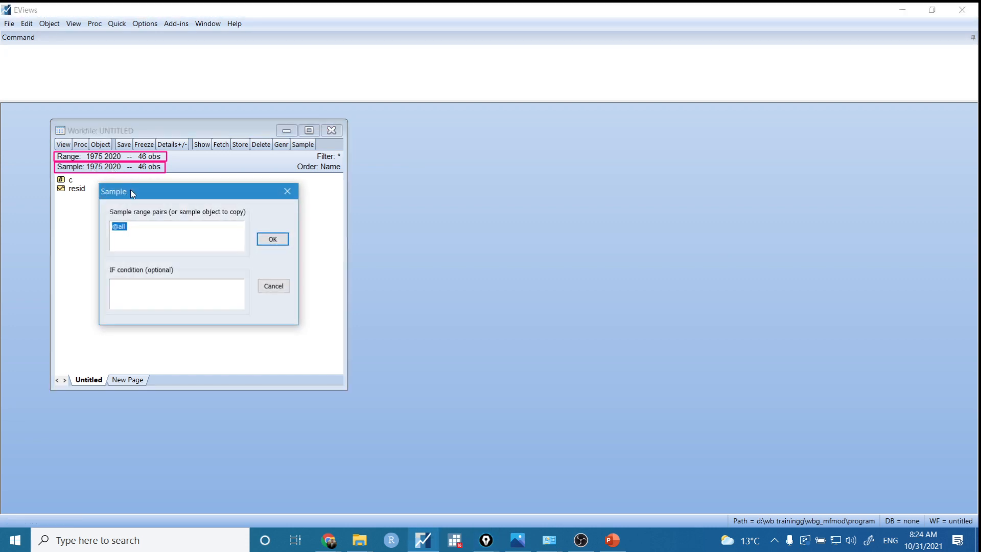
click(155, 234)
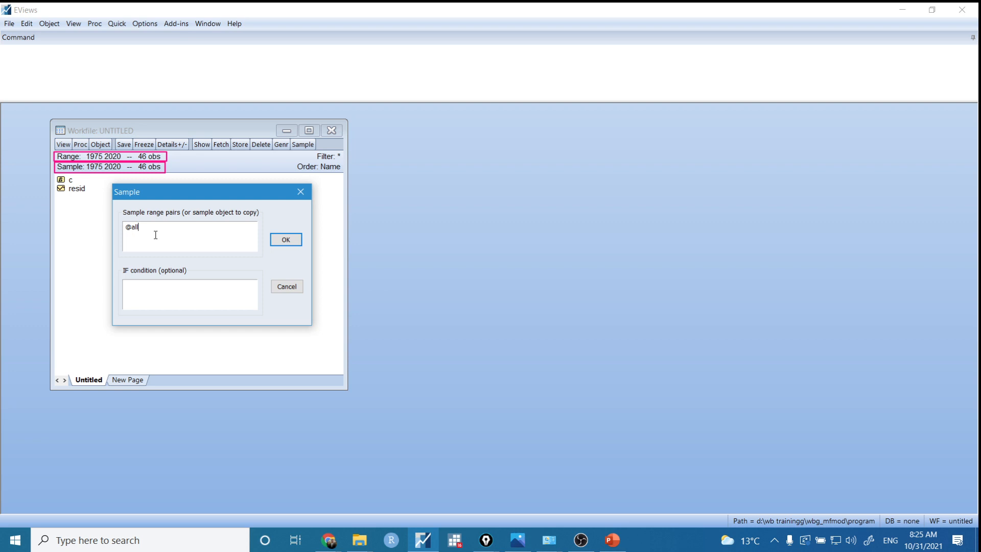
click(292, 244)
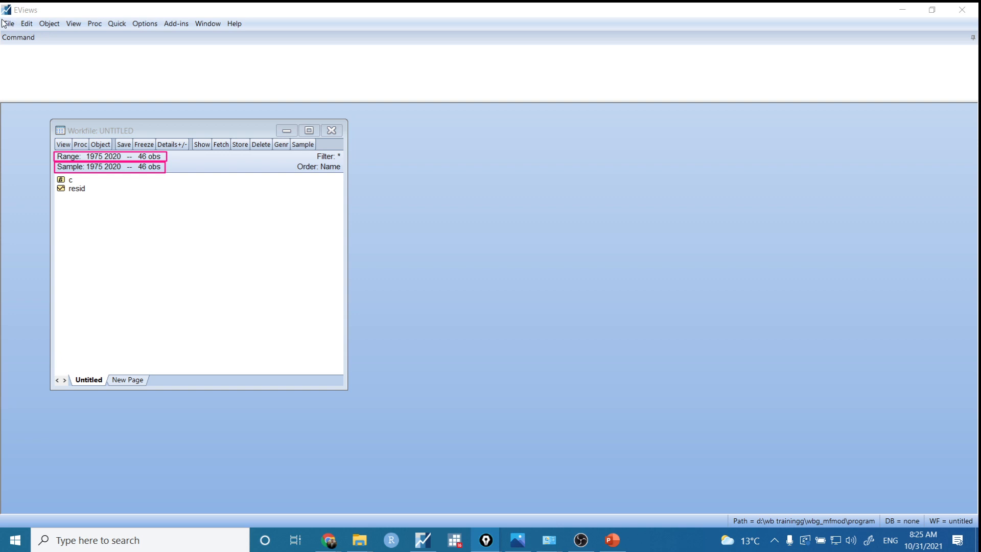
mouse_move(1, 17)
mouse_down()
mouse_move(34, 38)
mouse_move(249, 41)
mouse_up()
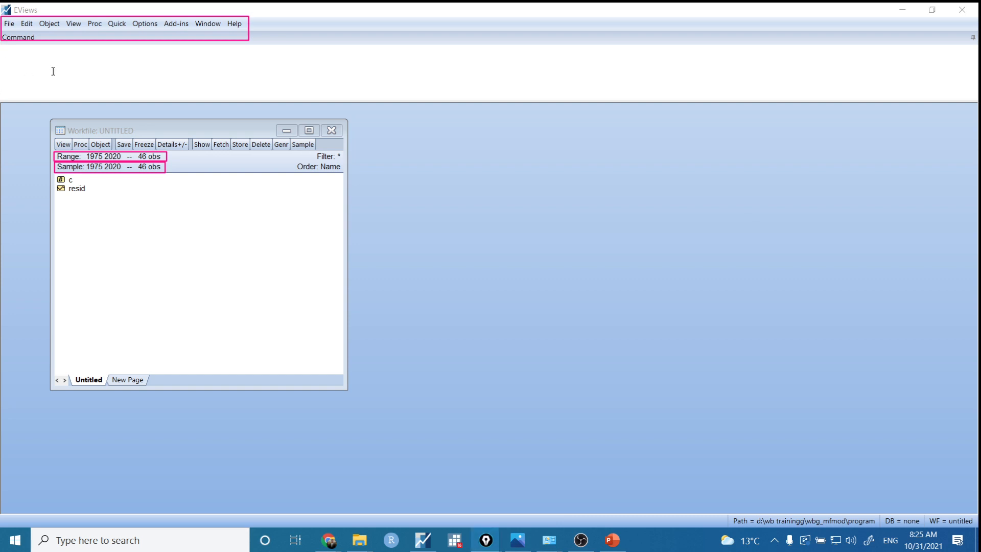
click(9, 24)
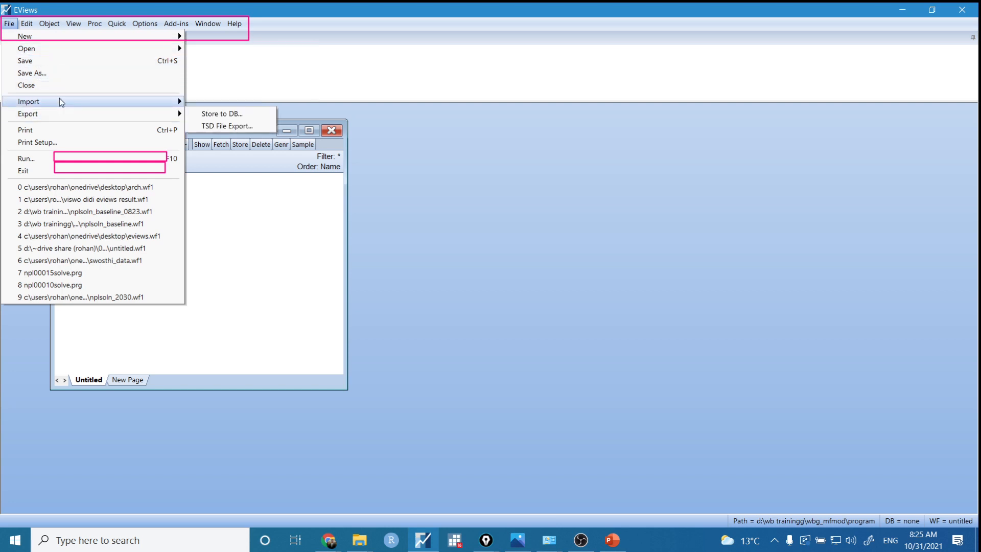
mouse_move(59, 102)
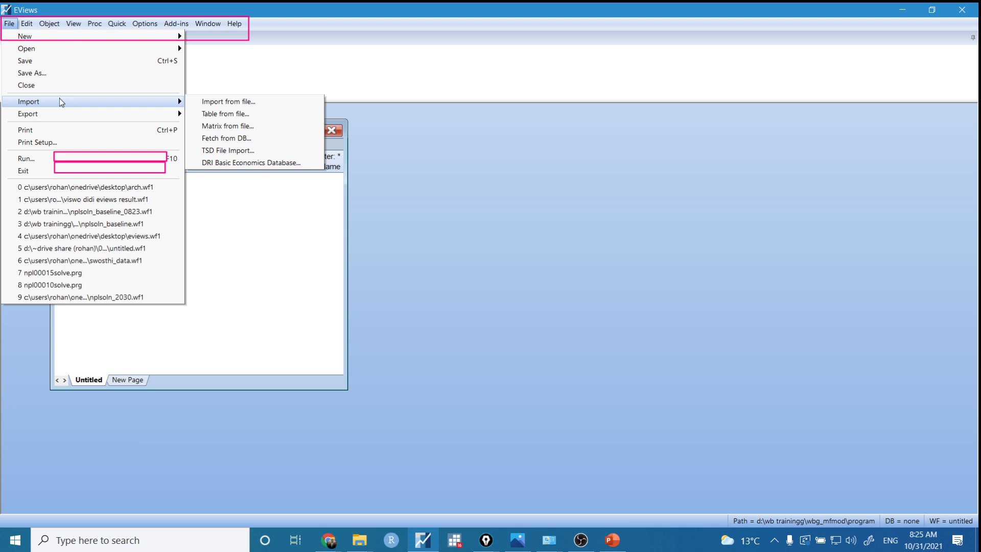
mouse_move(20, 25)
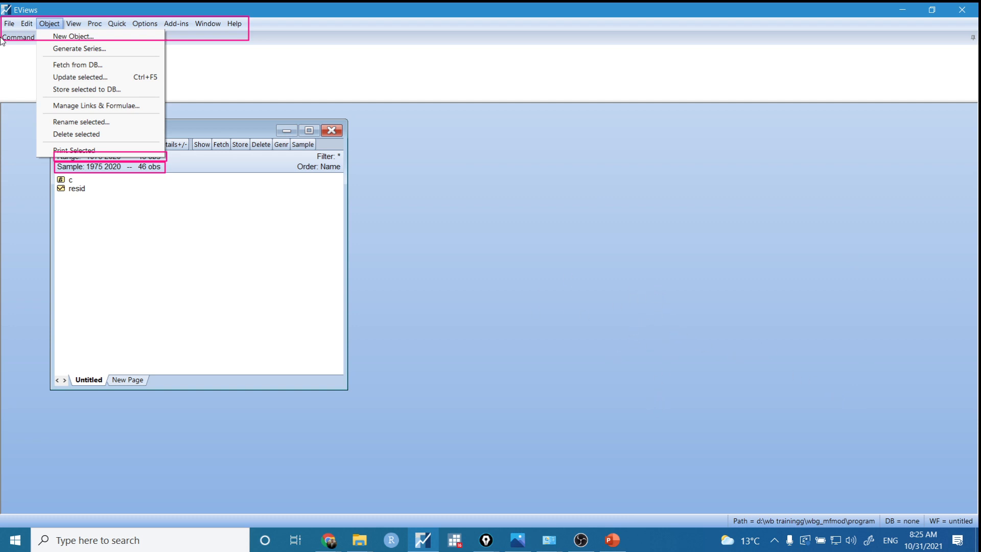
mouse_move(177, 24)
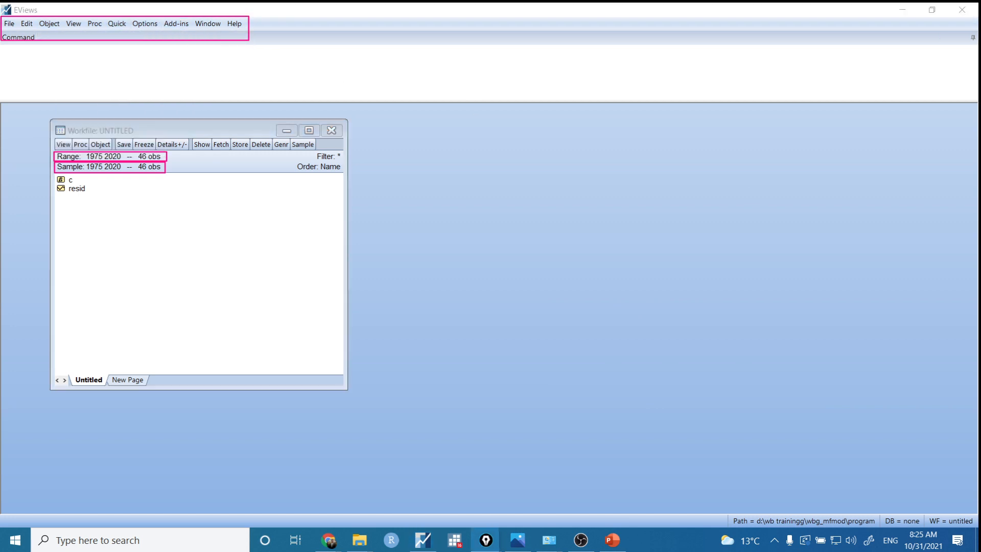
key(ctrl+shift+7)
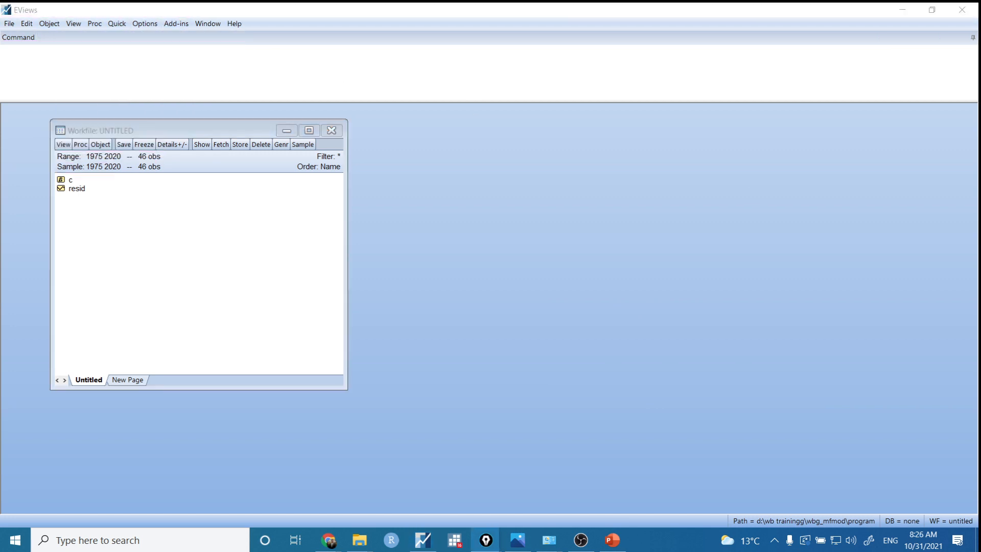
click(101, 17)
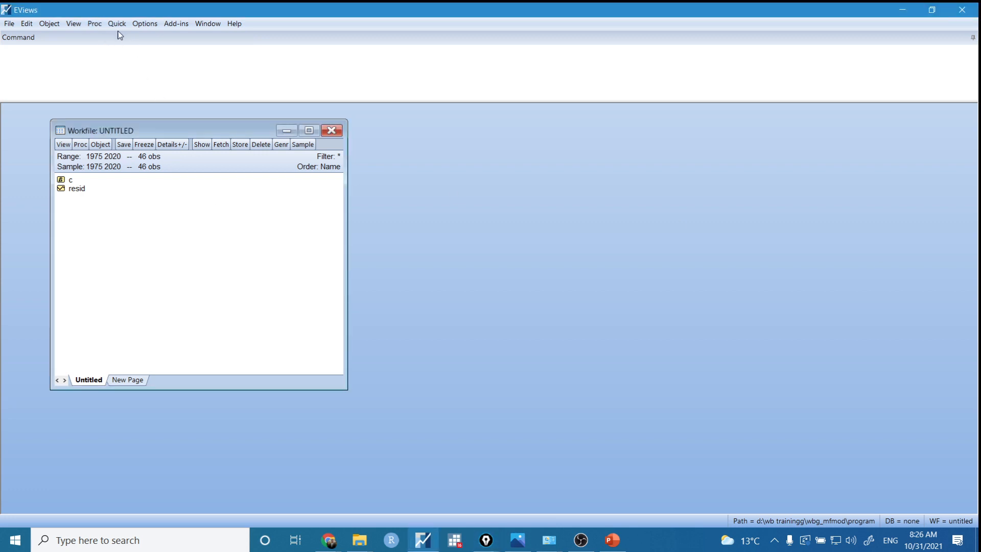
click(117, 24)
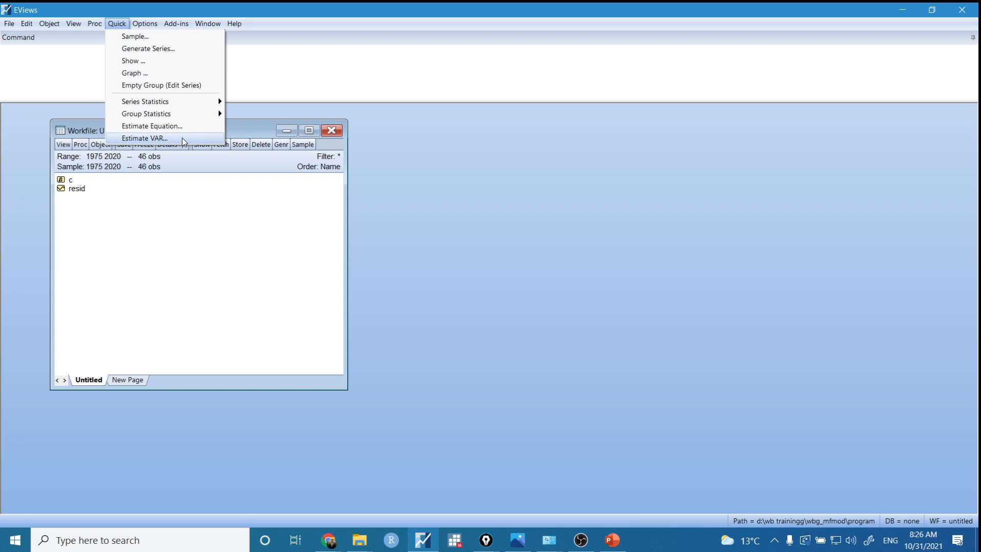
click(126, 26)
click(144, 24)
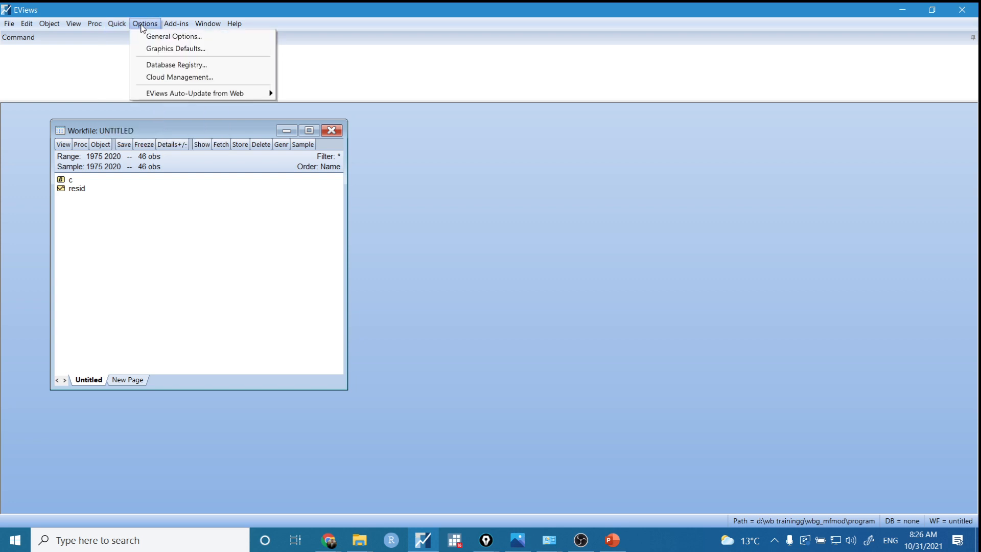
click(176, 24)
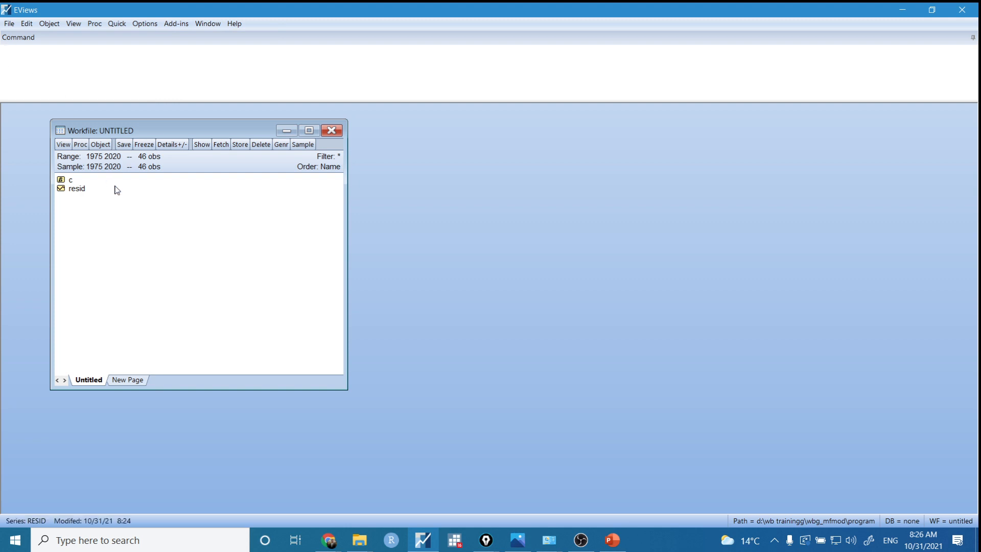
Start importing data.xlsx from the Desktop folder into the workfile, reading the predefined range Sheet1
click(9, 24)
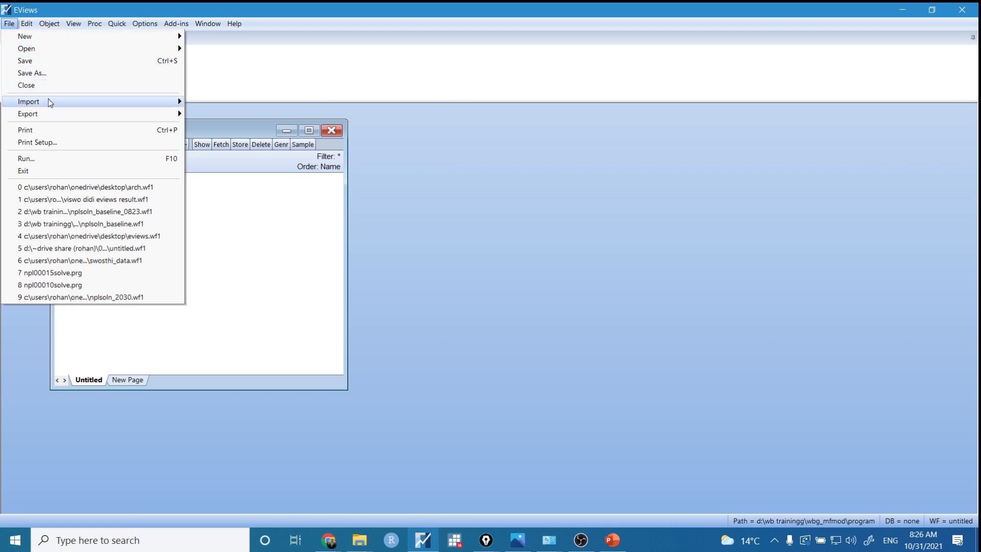
mouse_move(50, 103)
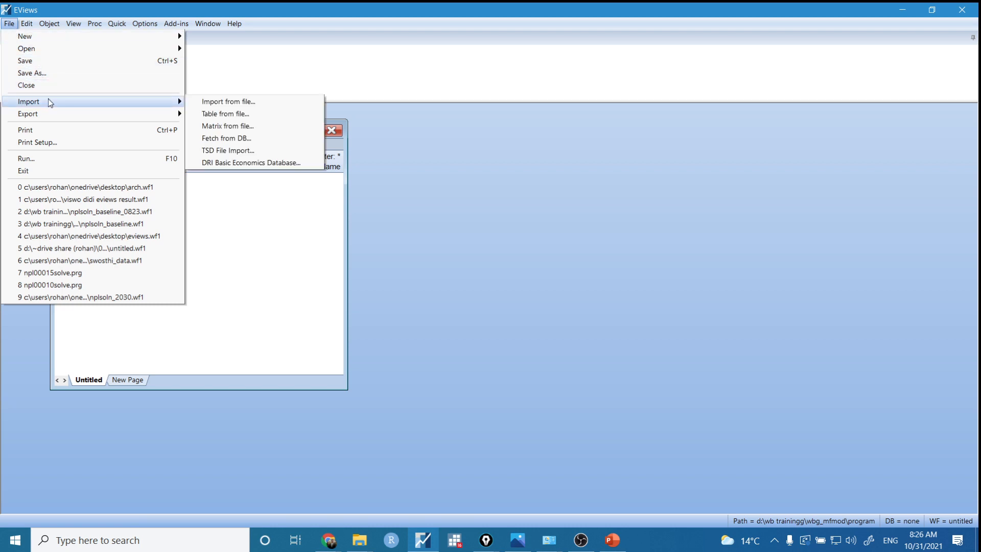
click(238, 102)
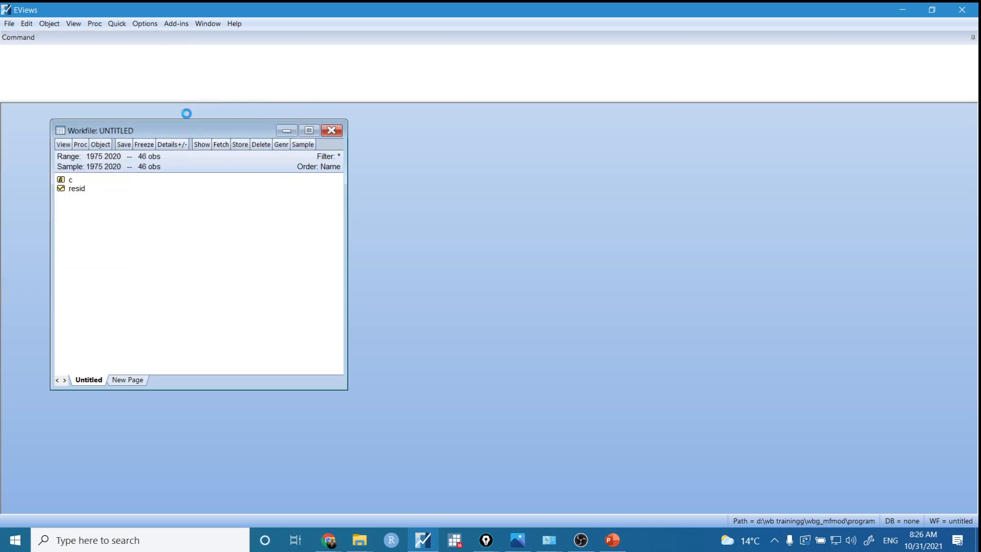
drag(188, 31, 372, 80)
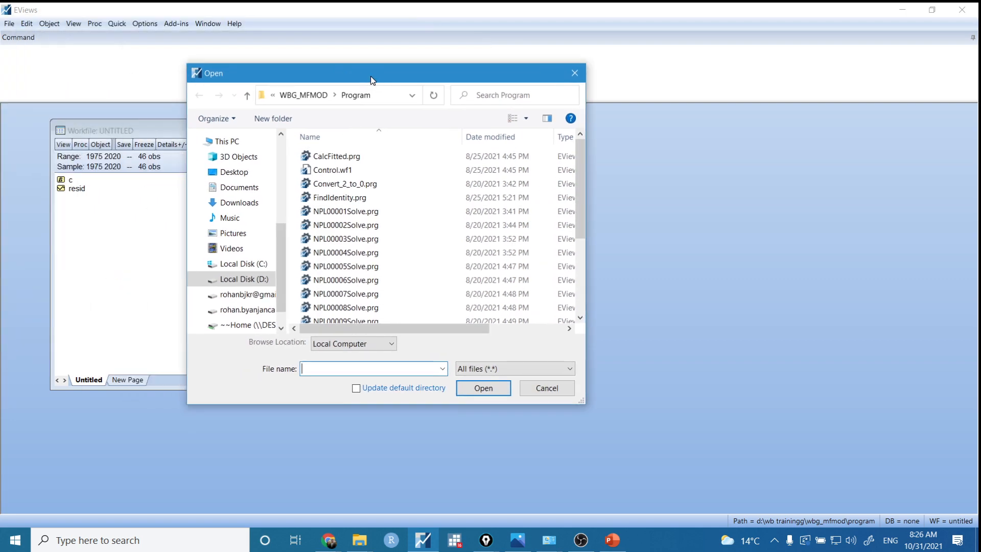
click(260, 172)
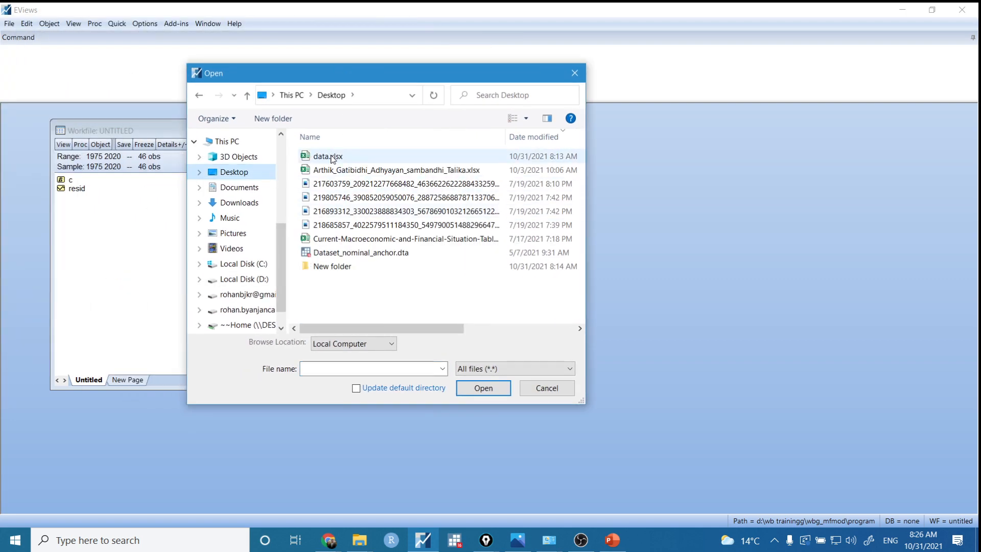
double_click(331, 157)
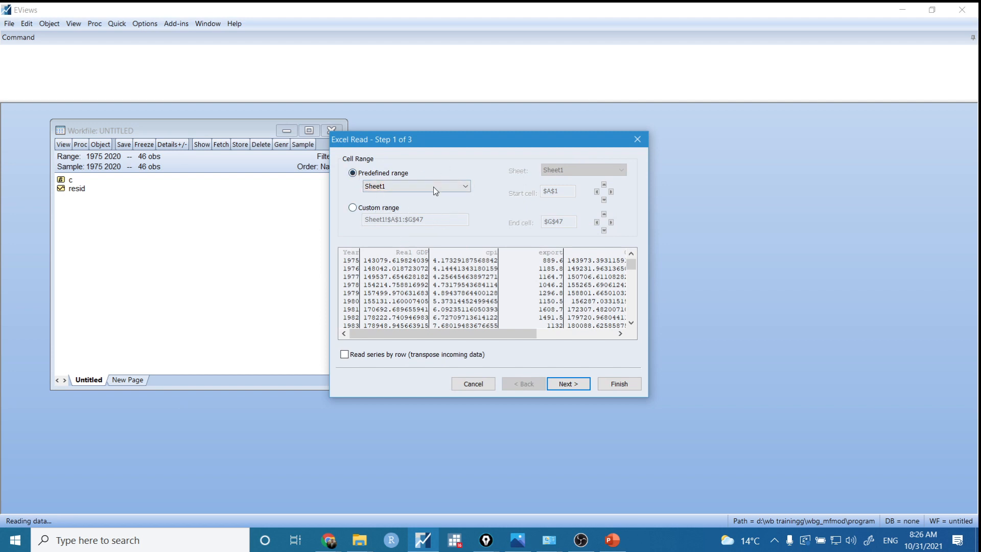
click(573, 388)
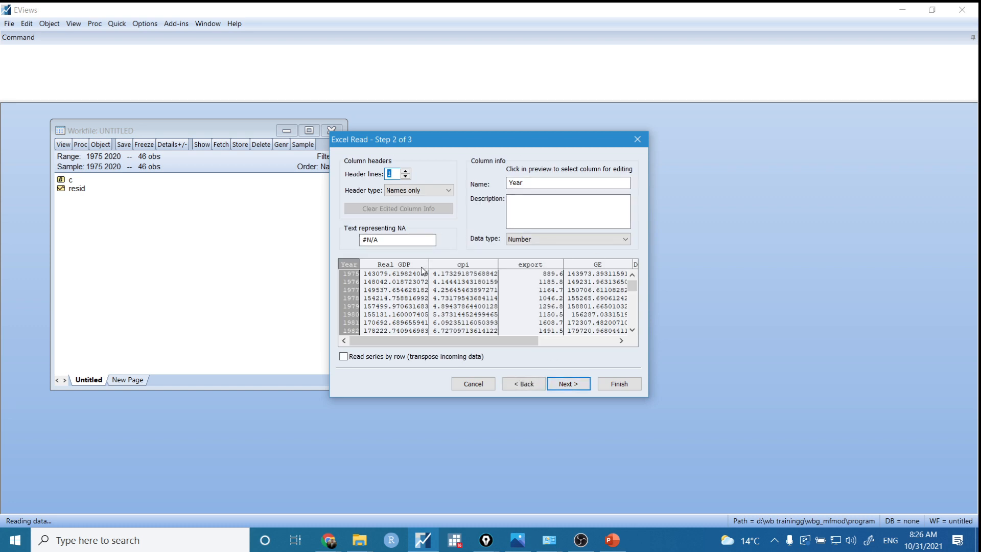
Try two header lines in the import preview, and set the number of header lines back to 1
drag(462, 340, 496, 350)
drag(340, 156, 418, 182)
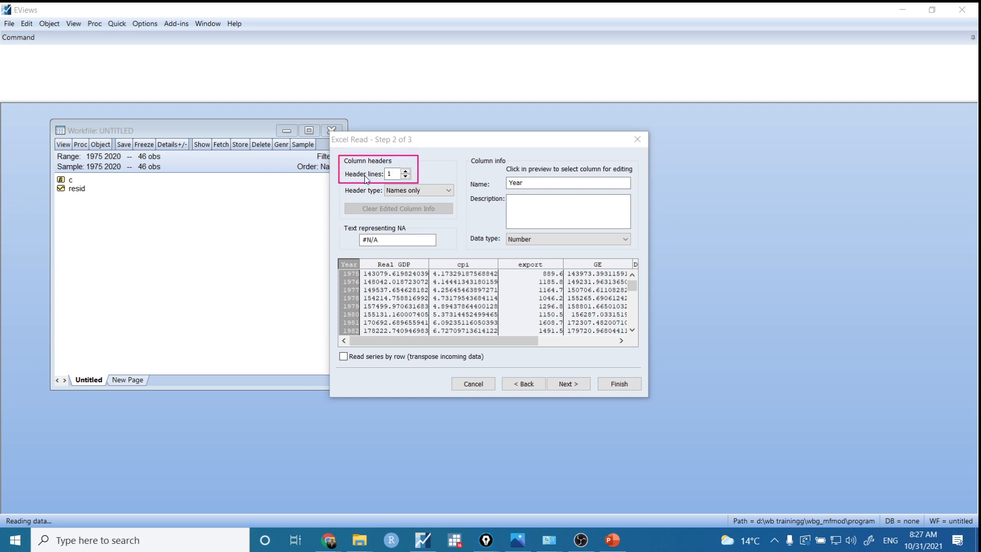
drag(335, 256, 646, 277)
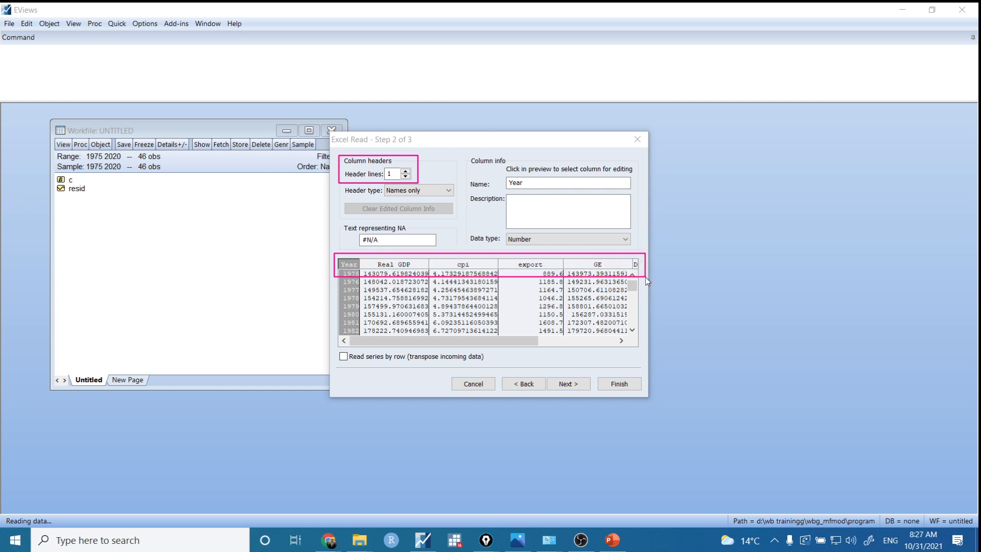
click(971, 255)
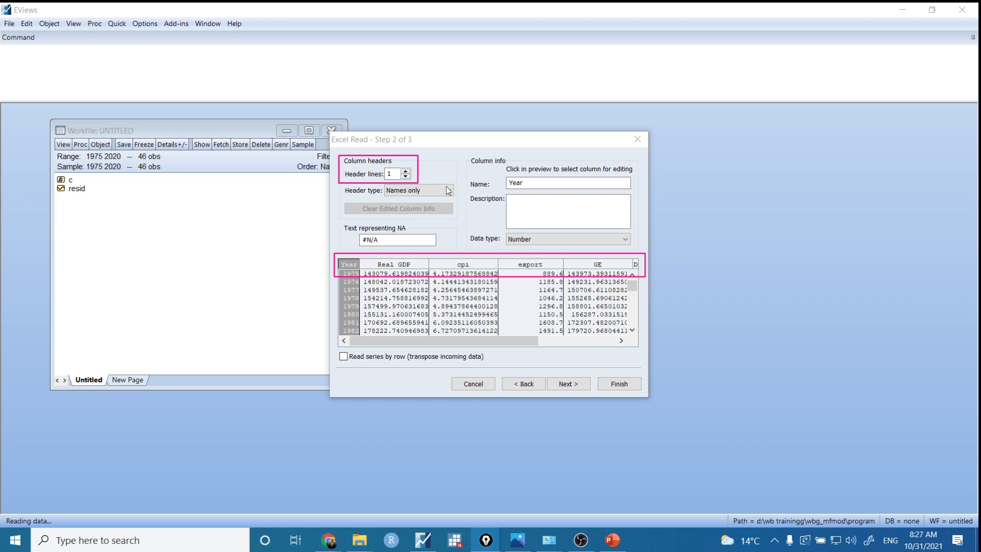
click(405, 171)
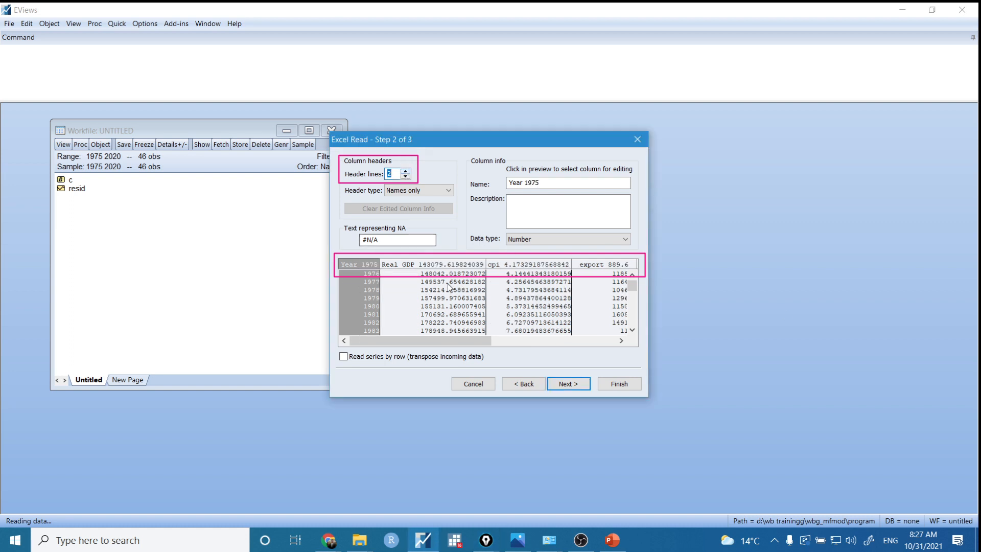
click(407, 176)
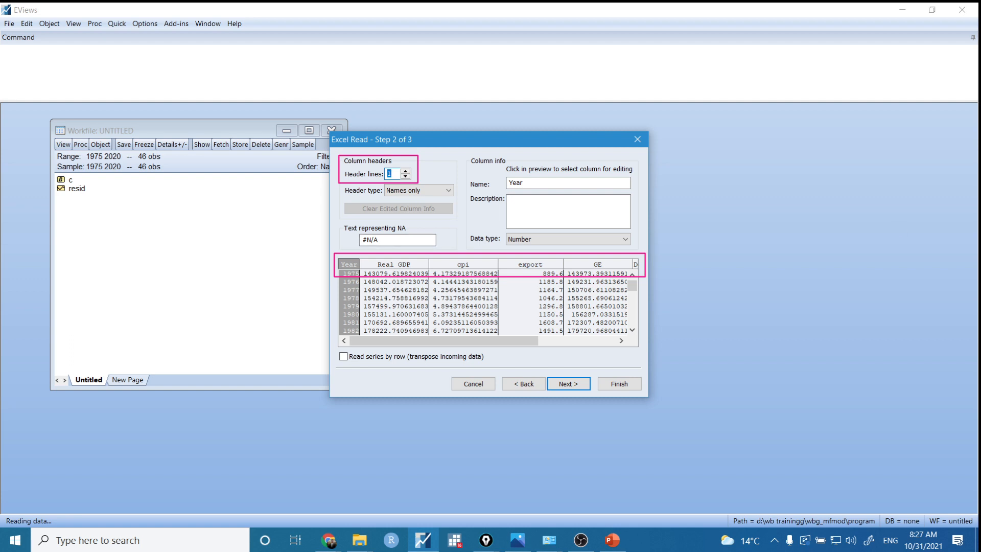
key(ctrl+shift+7)
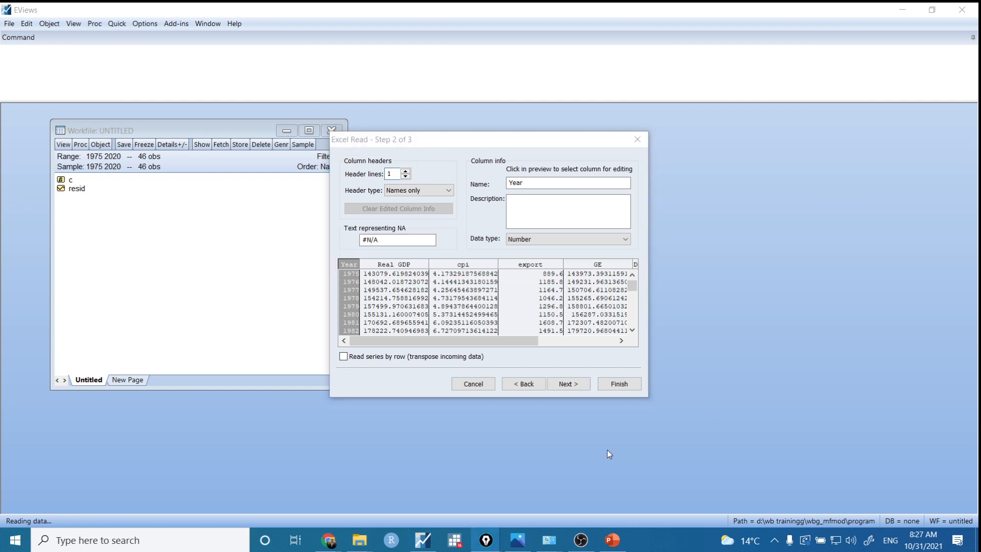
Finish the import as a dated read using the date series year, linking the imported series to the external source
click(569, 380)
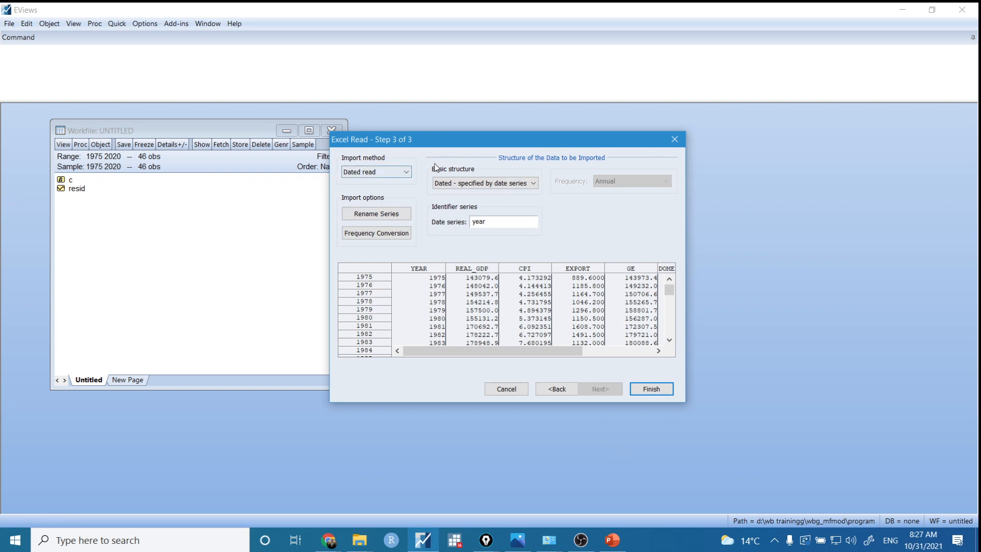
click(649, 390)
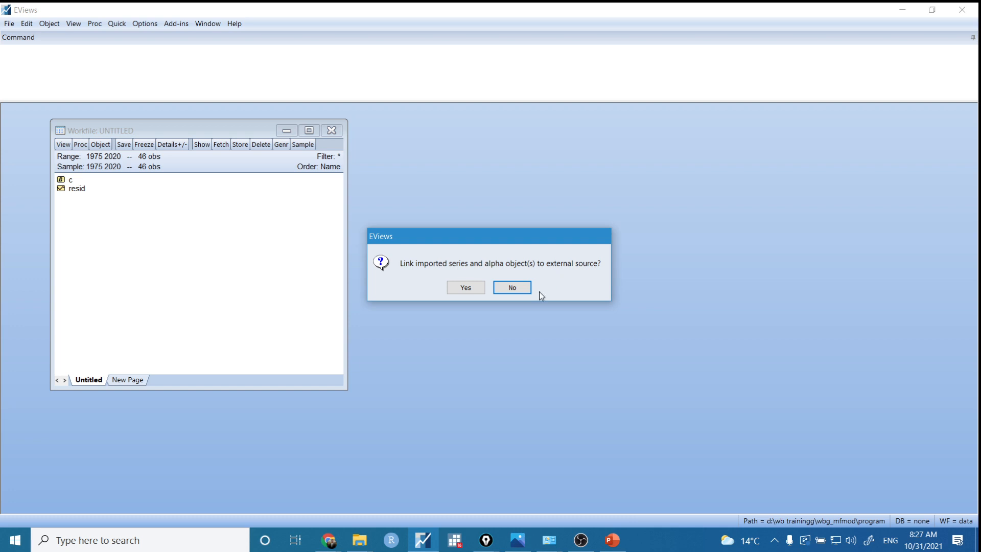
click(467, 288)
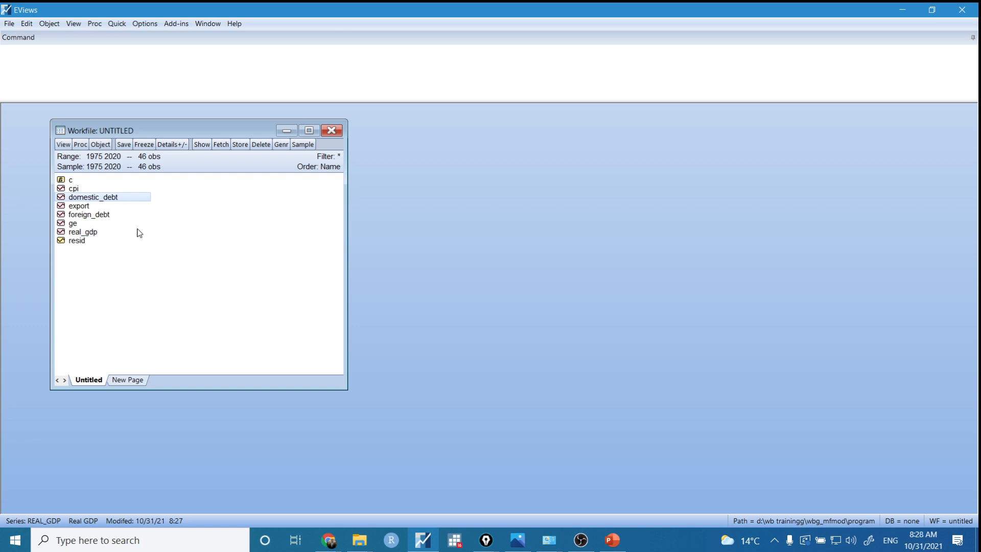
Delete the imported series real_gdp, ge, foreign_debt, export, domestic_debt and cpi from the workfile
click(90, 233)
ctrl+click(75, 225)
ctrl+click(80, 216)
ctrl+click(79, 207)
ctrl+click(78, 199)
ctrl+click(77, 190)
right_click(77, 189)
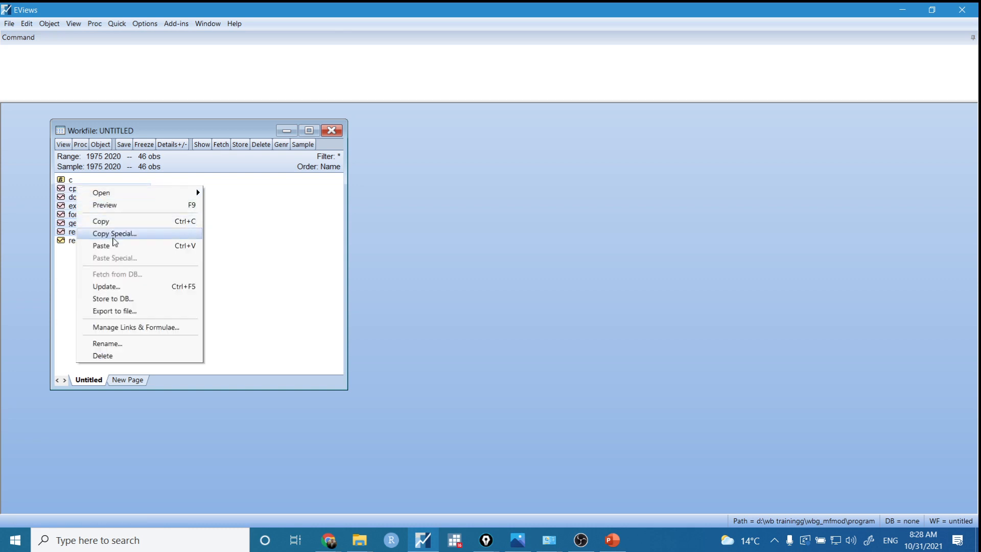
click(108, 356)
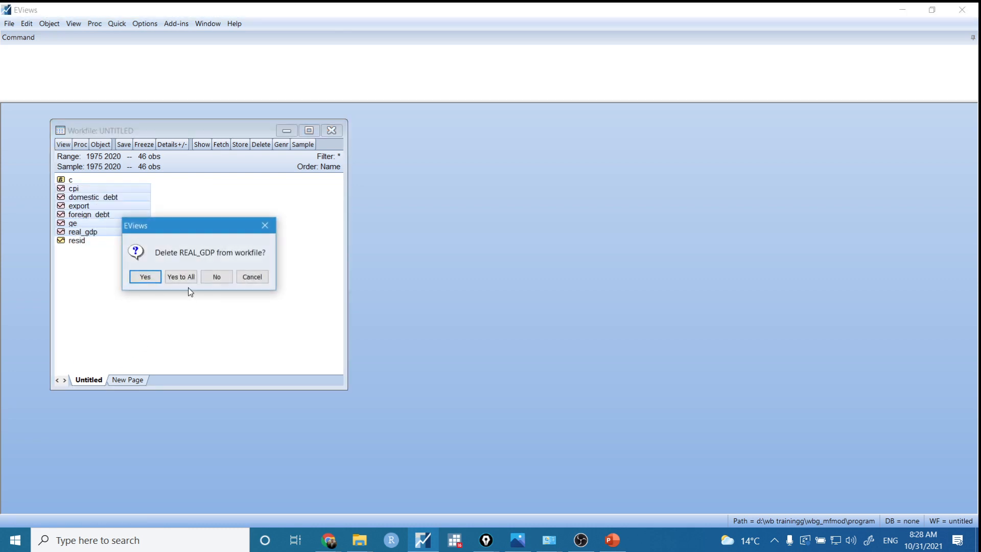
click(179, 281)
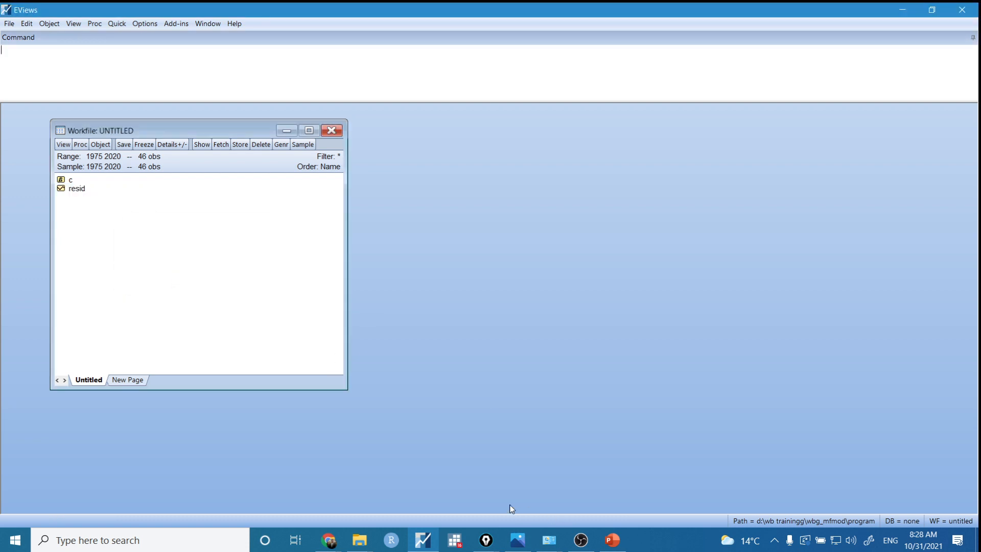
Import the data.xlsx file from File Explorer with the default read settings, without linking the series to the source
click(360, 540)
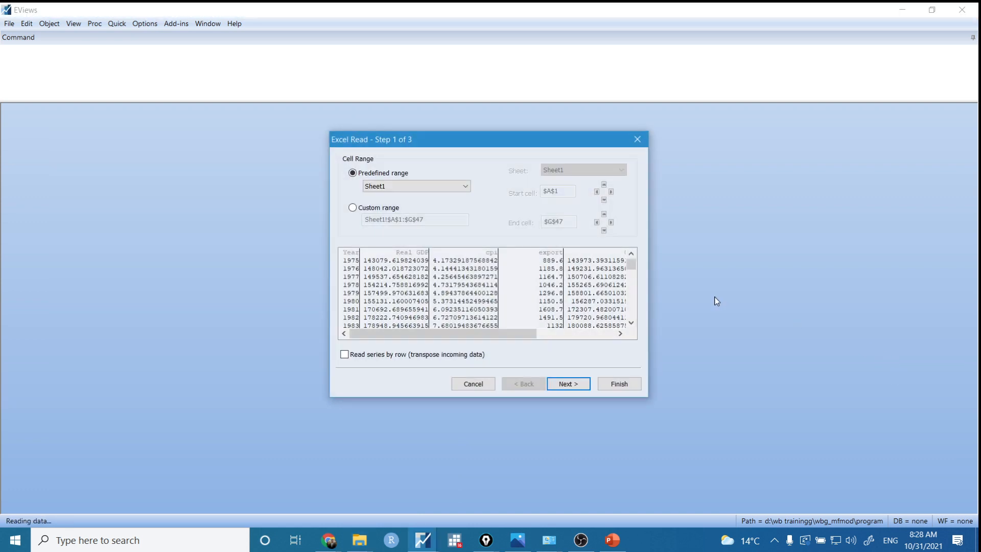
click(613, 385)
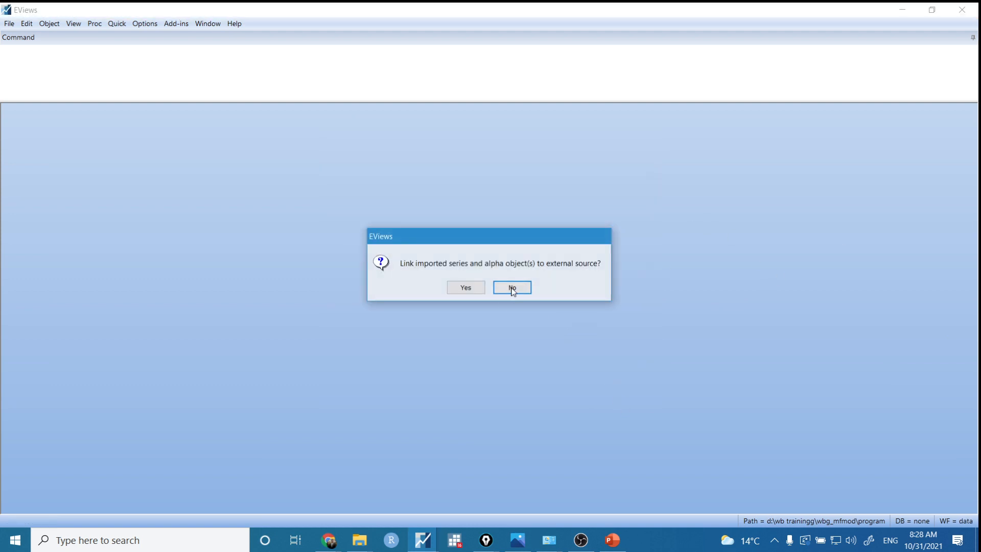
click(510, 287)
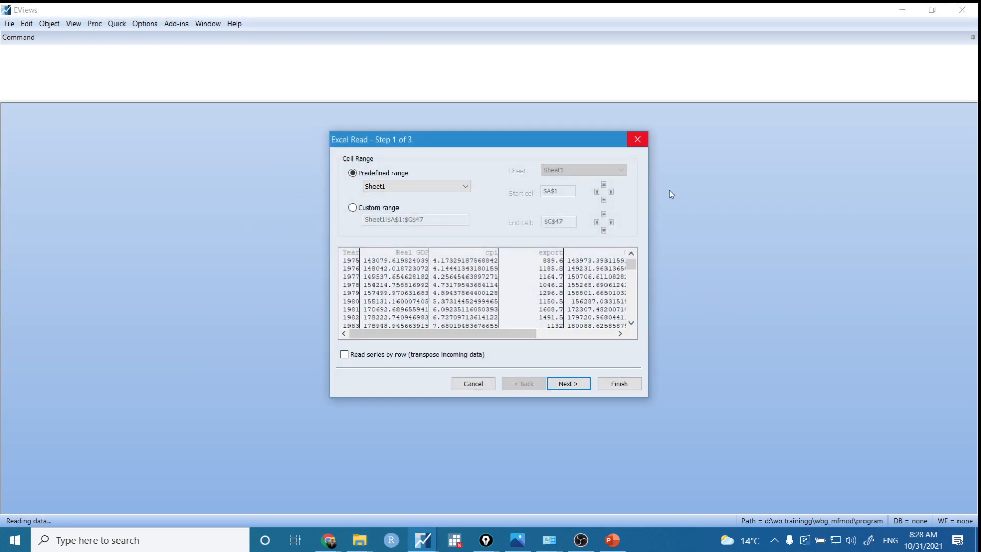
Switch to data.xlsx in Excel and copy all columns from Real GDP to foreign debt, including their headers, down to 2020
key(alt+Tab)
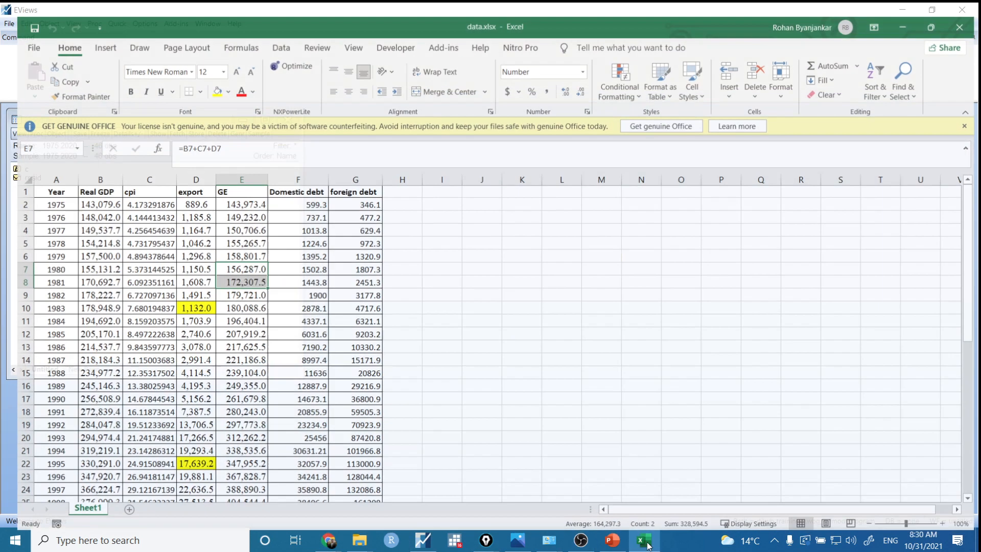
click(644, 540)
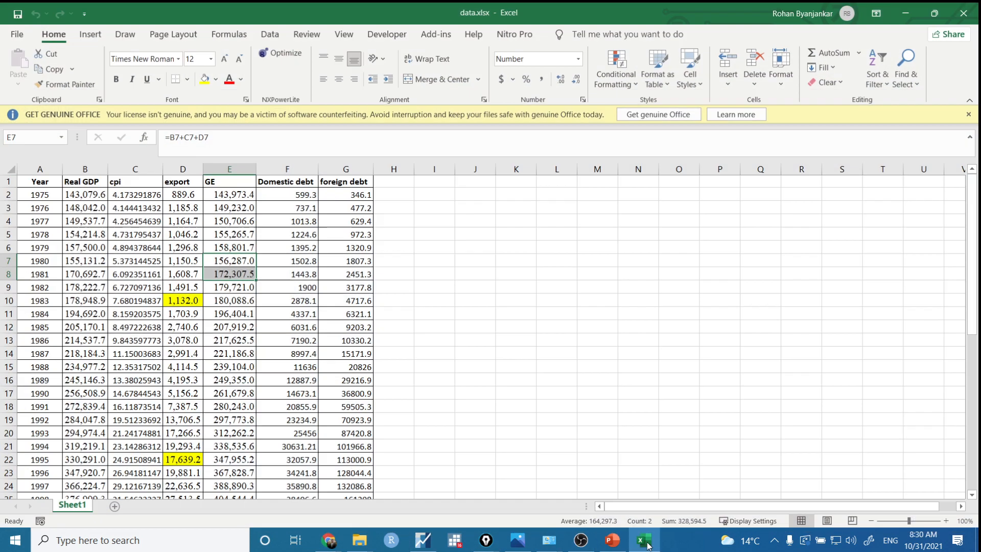
click(86, 196)
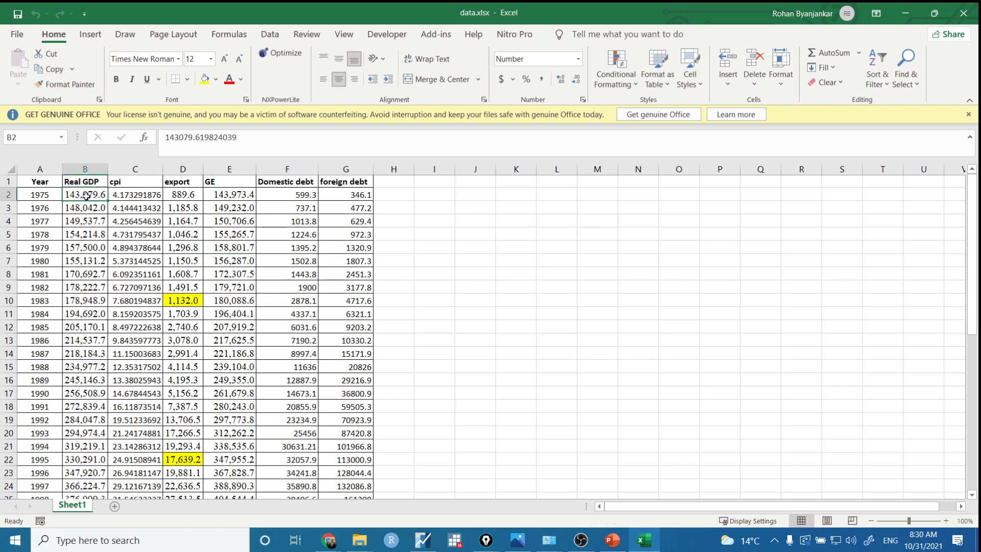
key(Up)
key(ctrl+shift+Right)
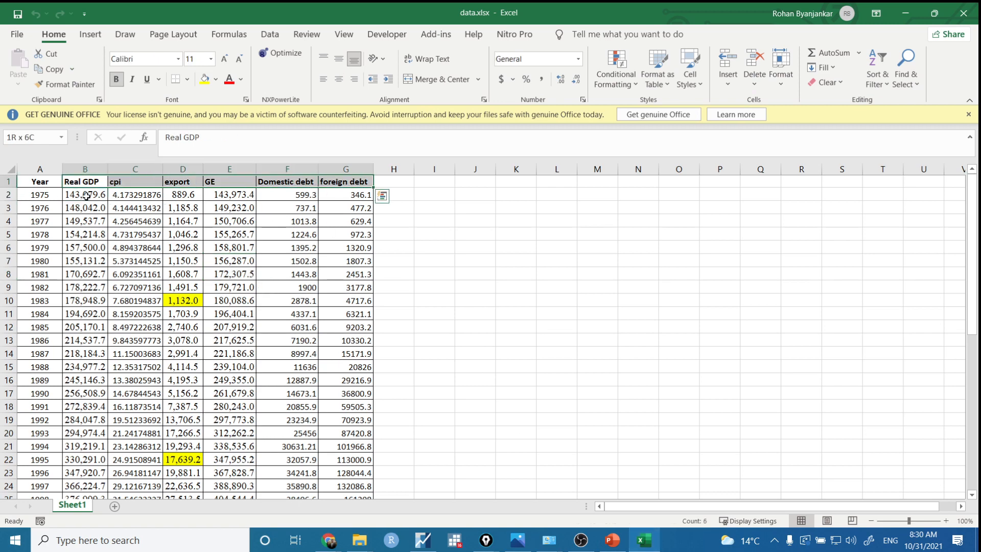
key(ctrl+shift+Down)
right_click(86, 195)
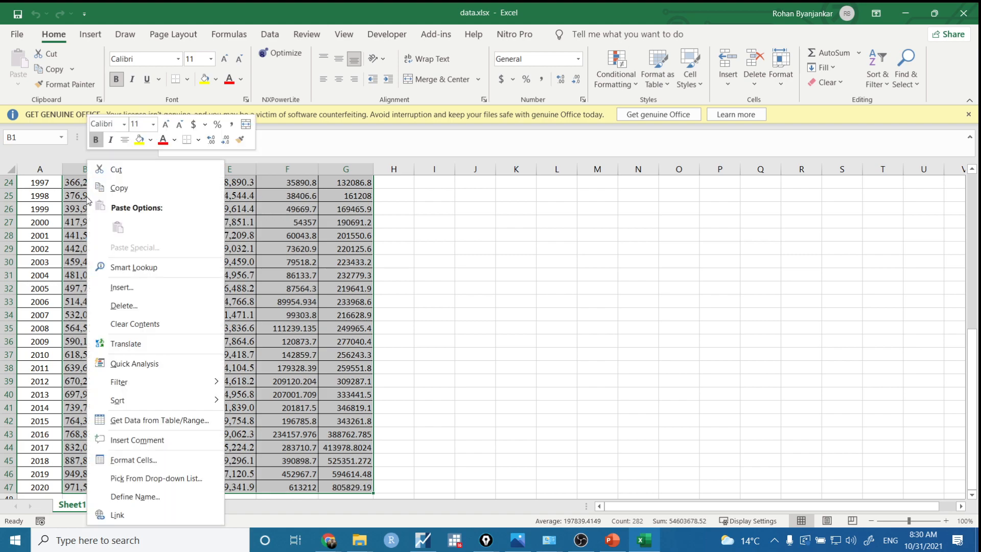
click(110, 186)
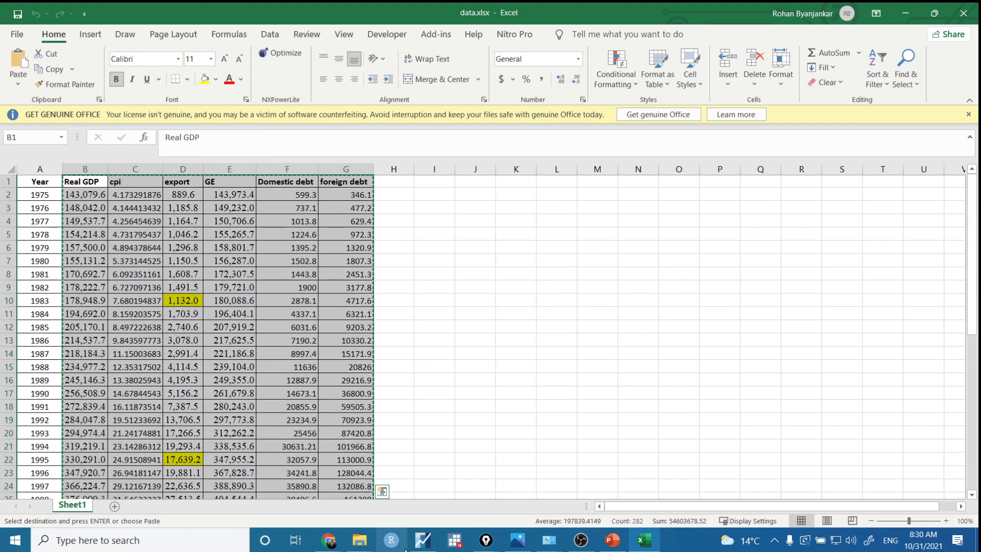
Switch to EViews and paste the copied data into the workfile as annual series starting in 1975, without linking to the source
click(423, 540)
right_click(152, 225)
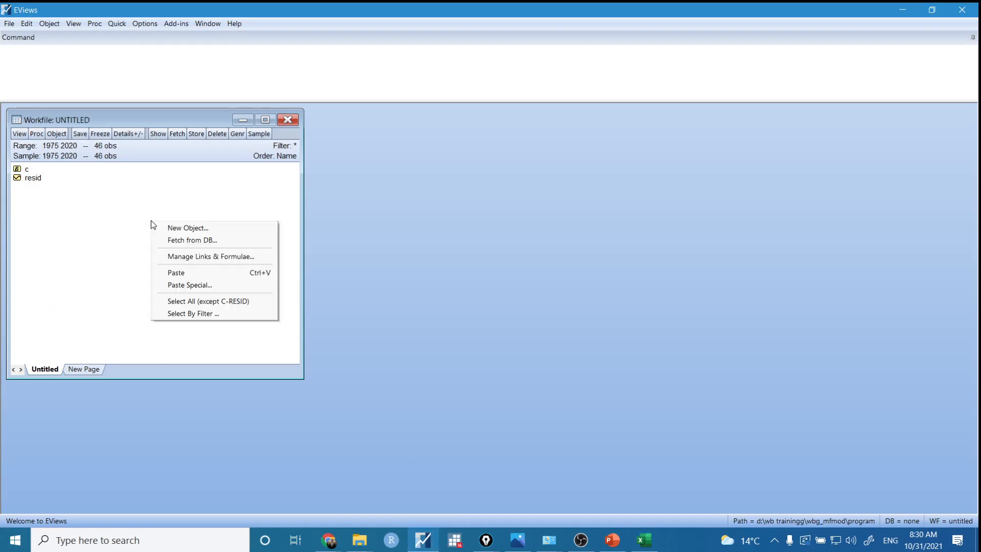
click(185, 273)
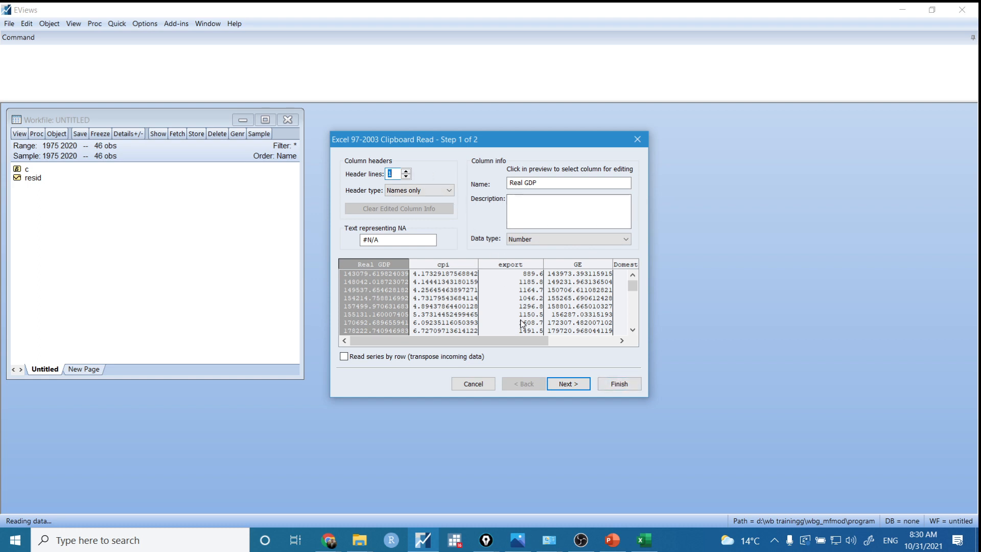
click(565, 383)
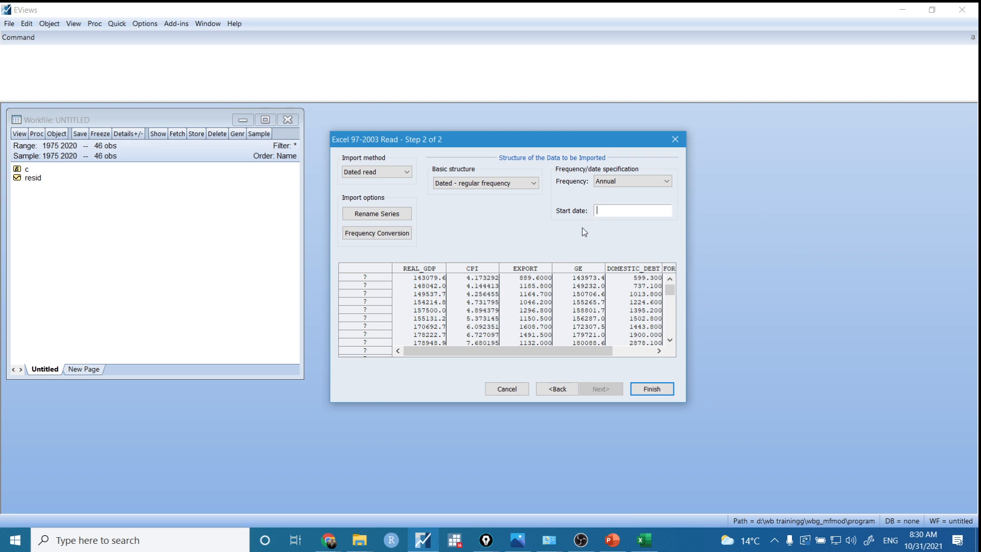
text(1975)
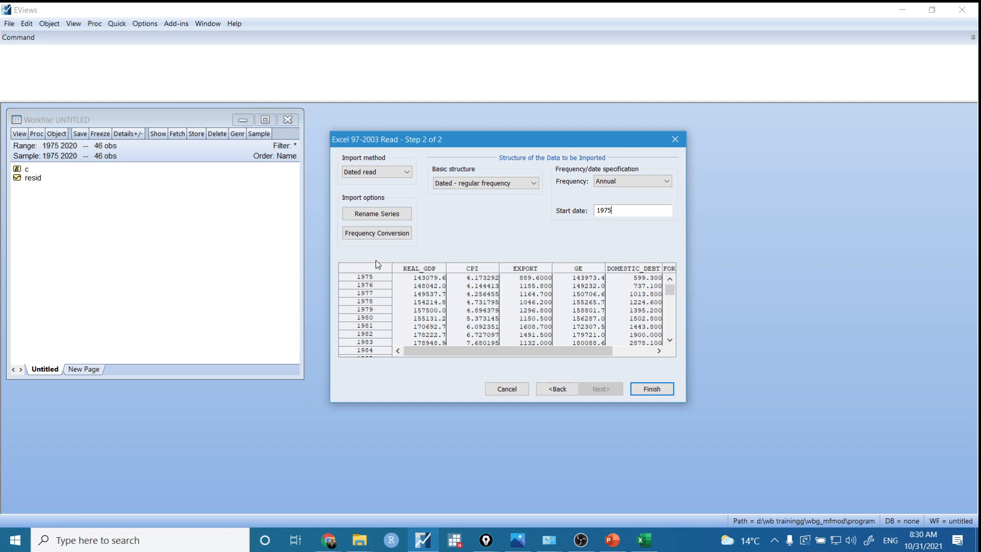
click(643, 392)
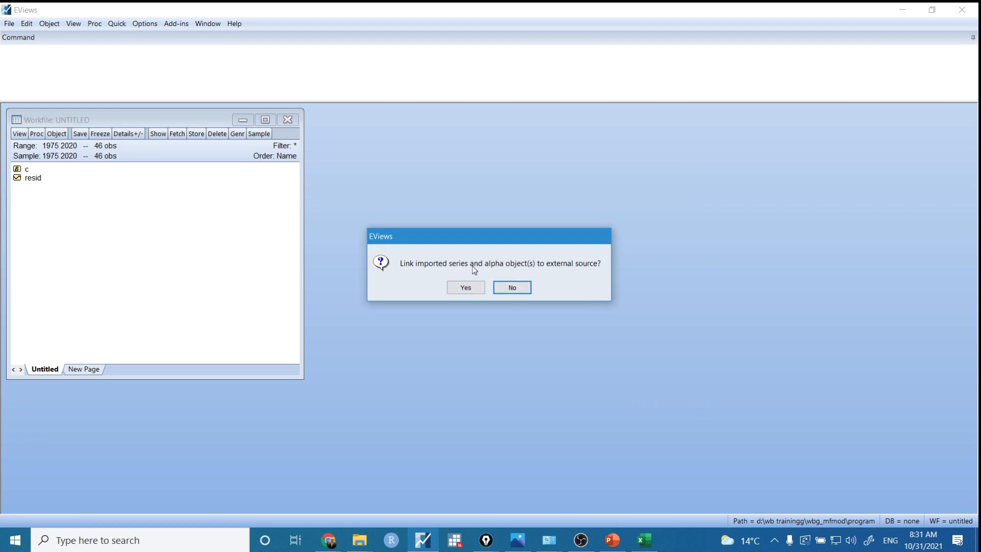
click(508, 290)
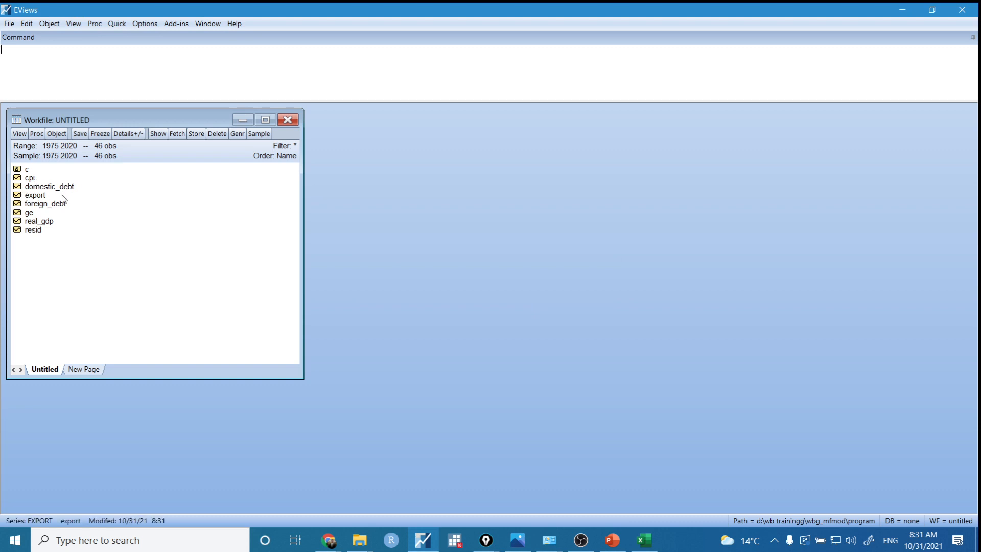
click(9, 24)
mouse_move(71, 107)
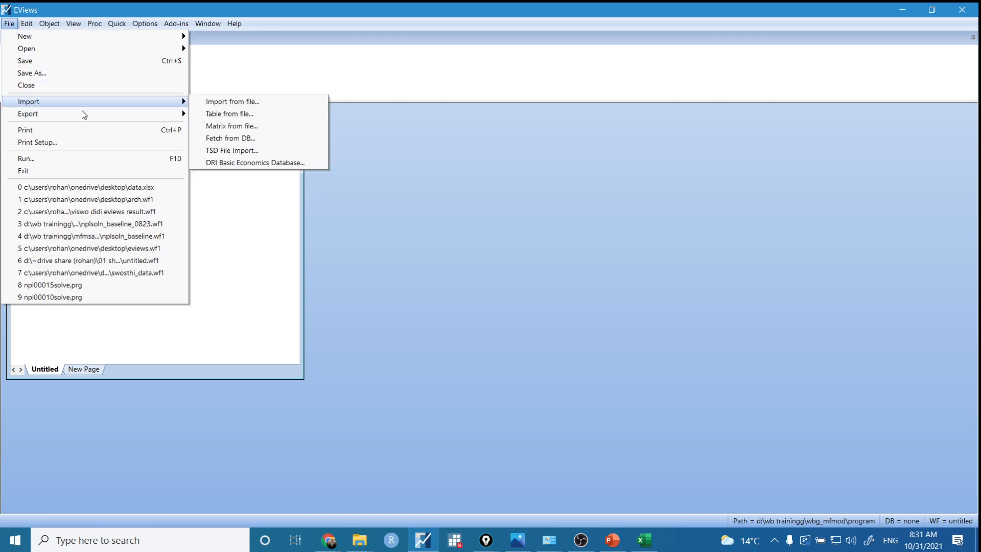
click(358, 167)
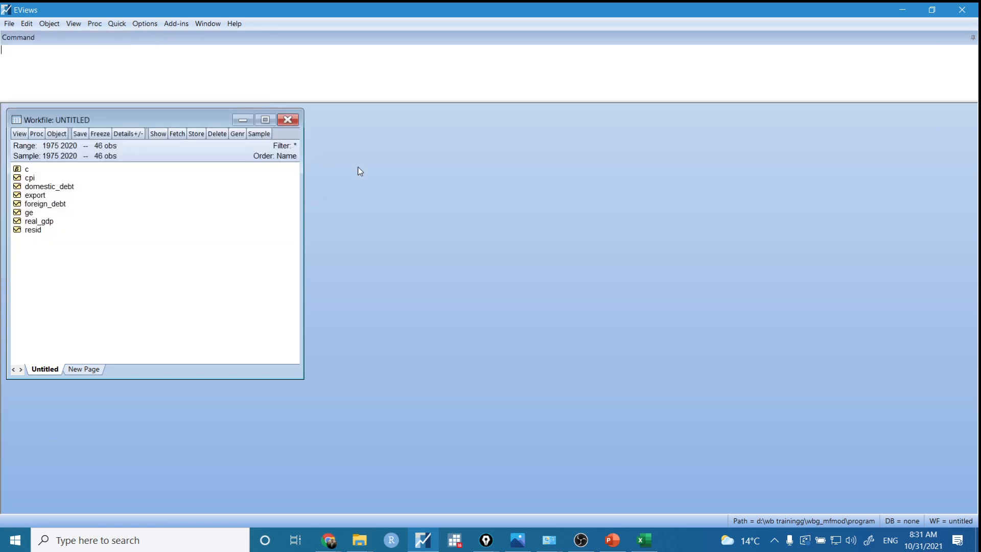
click(654, 549)
right_click(215, 230)
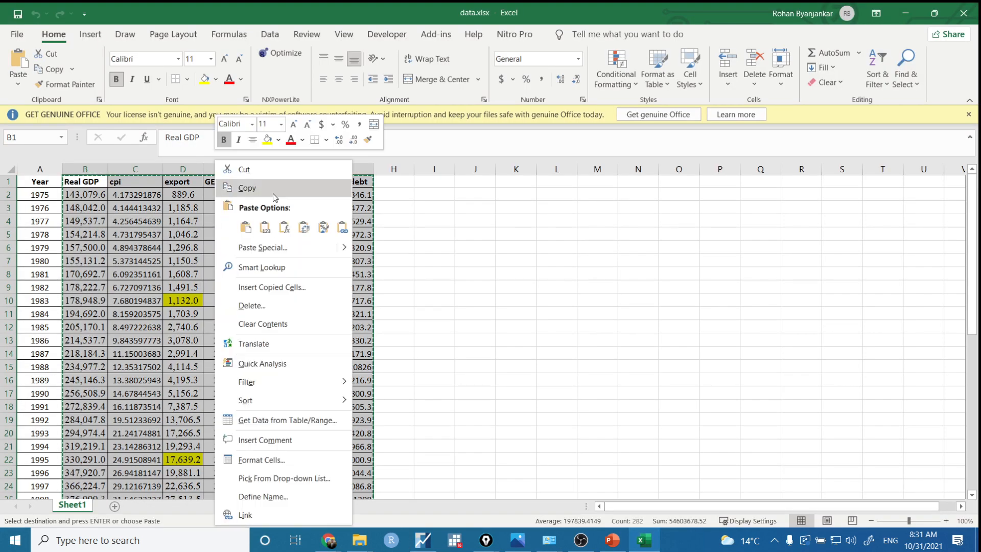
click(274, 197)
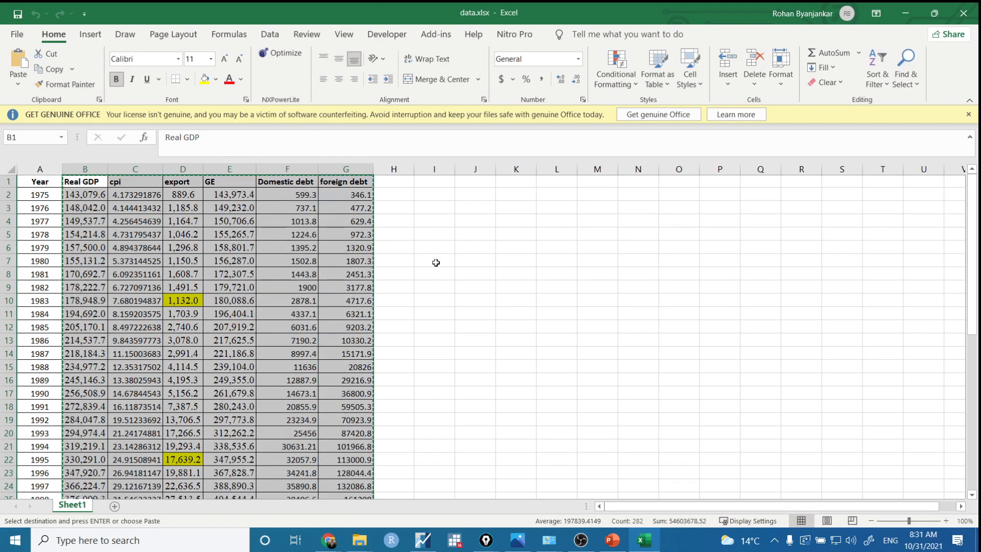
click(431, 545)
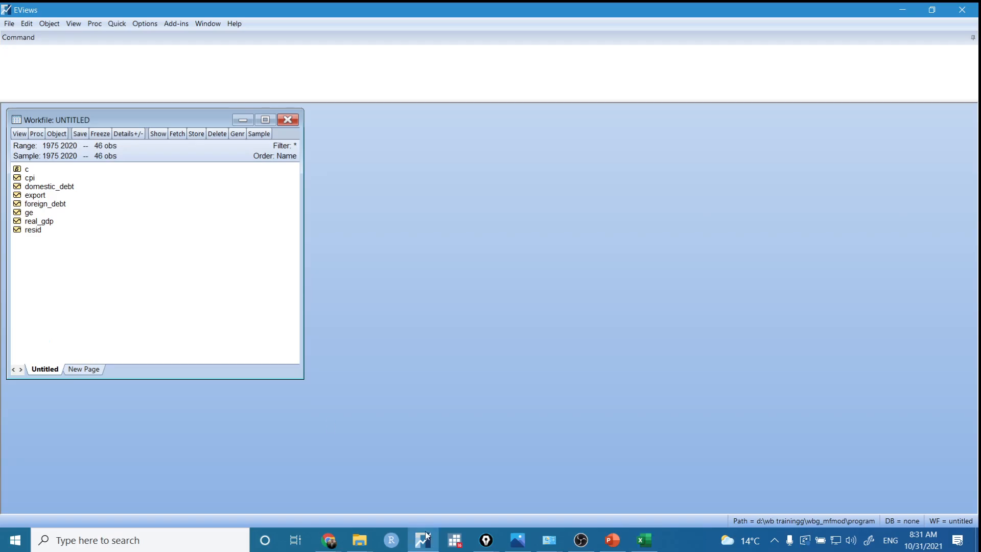
right_click(178, 241)
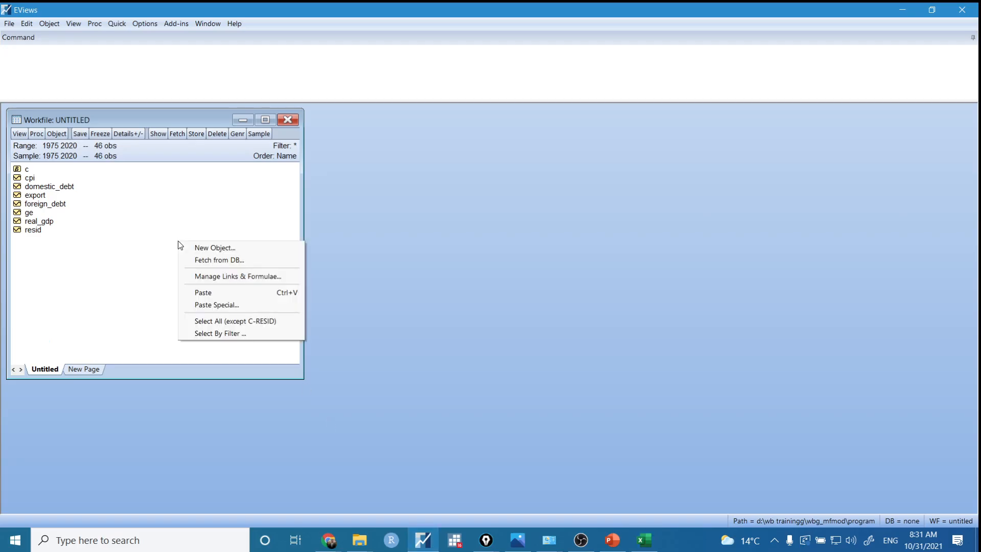
click(153, 279)
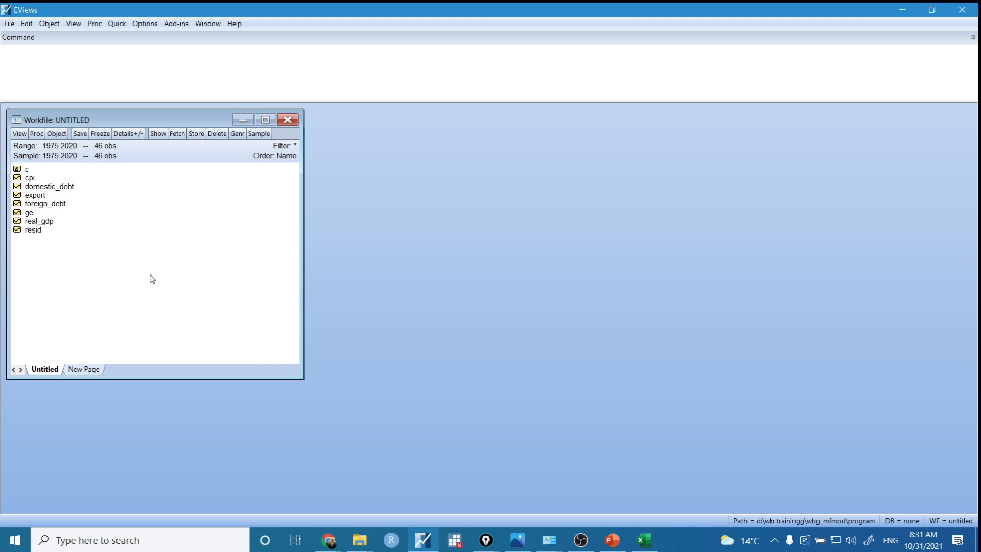
Generate the series ln_cpi as the logarithm of cpi with the command genr ln_cpi=log(cpi)
click(30, 179)
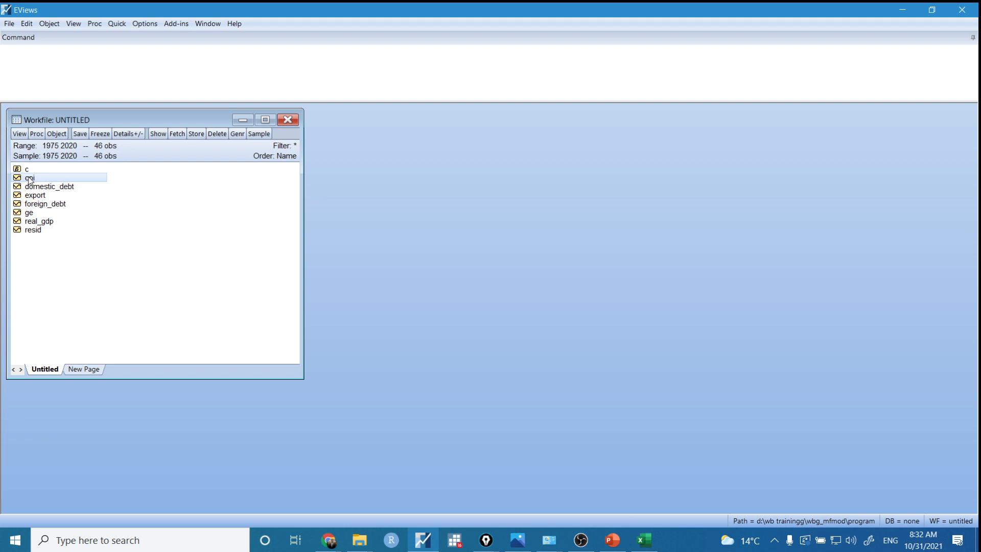
click(76, 68)
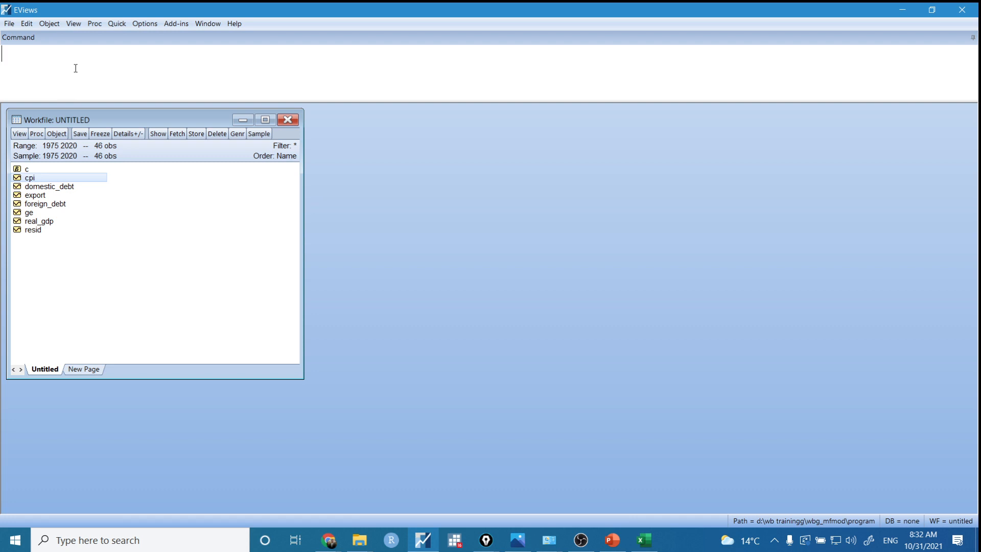
text(genr ln_cpi=log(cpi))
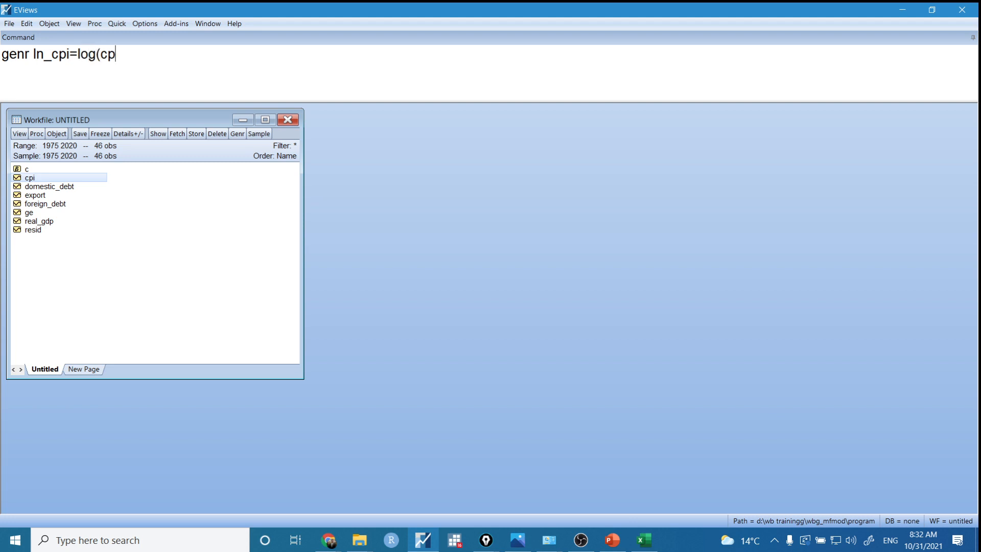
key(Return)
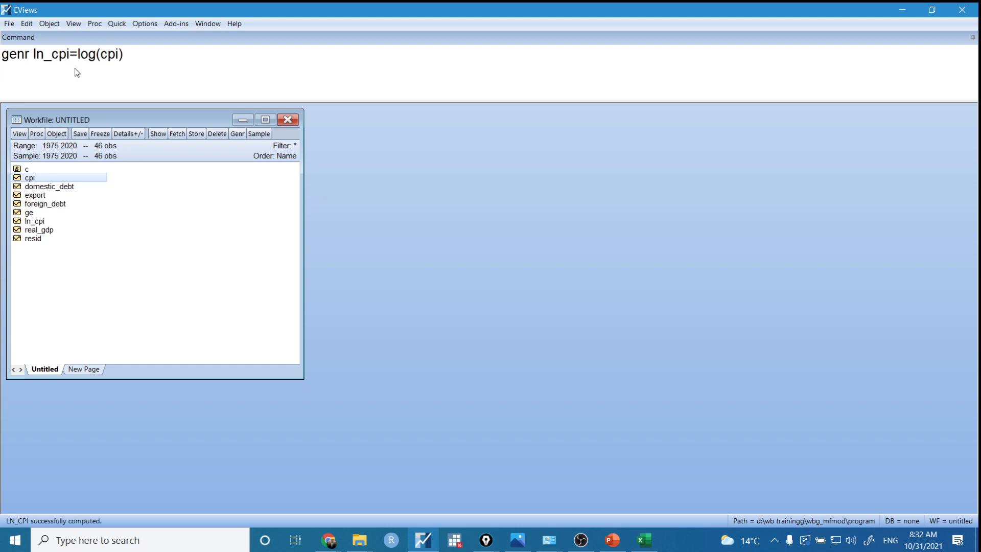
click(39, 223)
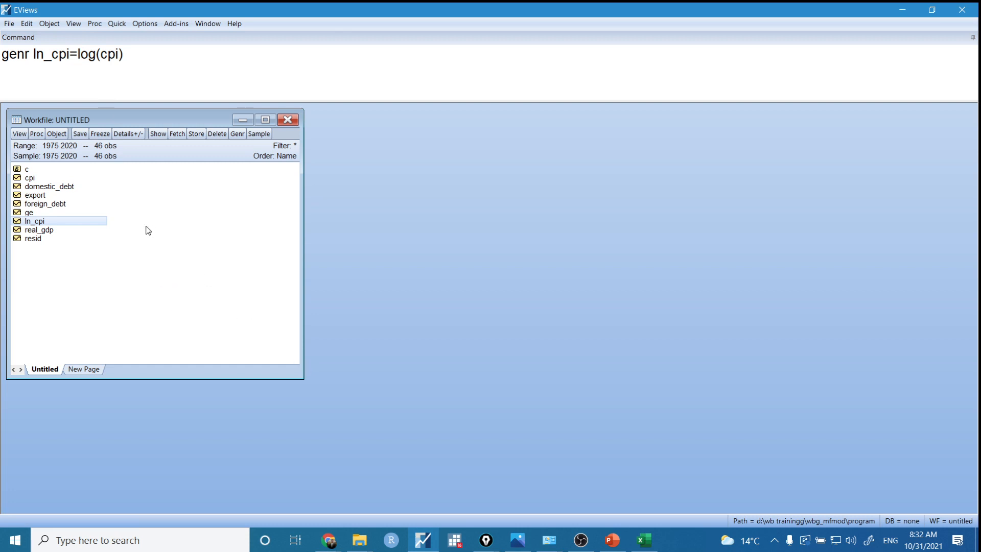
Switch to data.xlsx in Excel and compute the natural log of the 1975 Real GDP value in I2 with =LN(B2)
click(645, 540)
click(429, 196)
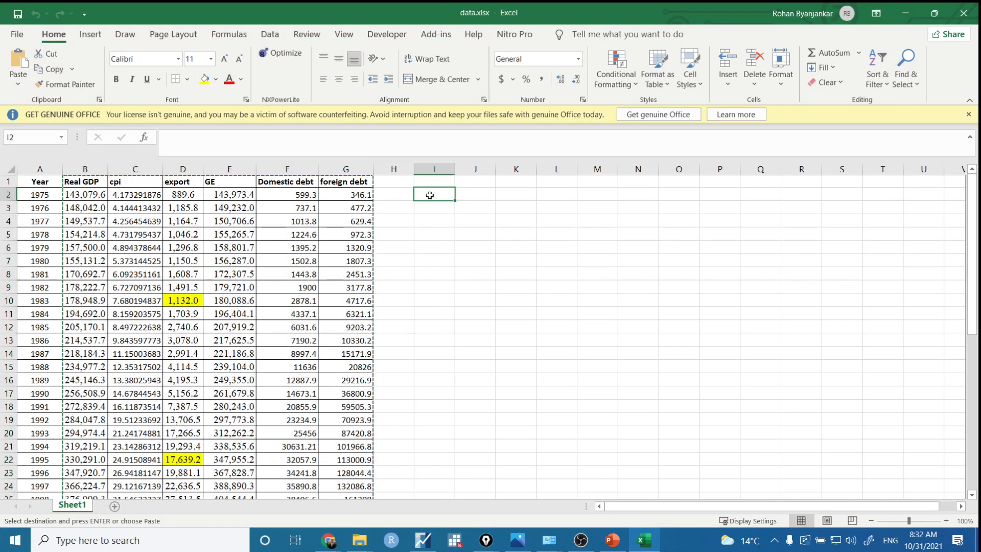
text(`)
key(BackSpace)
text(=ln()
key(Left)
key(Left)
key(Left)
key(Left)
key(Left)
key(Left)
key(Left)
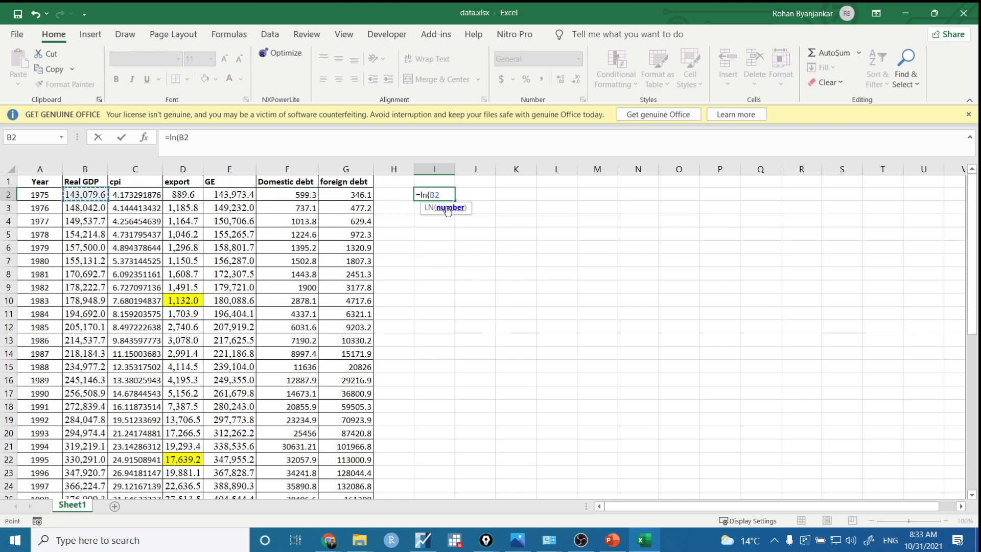
text())
key(Return)
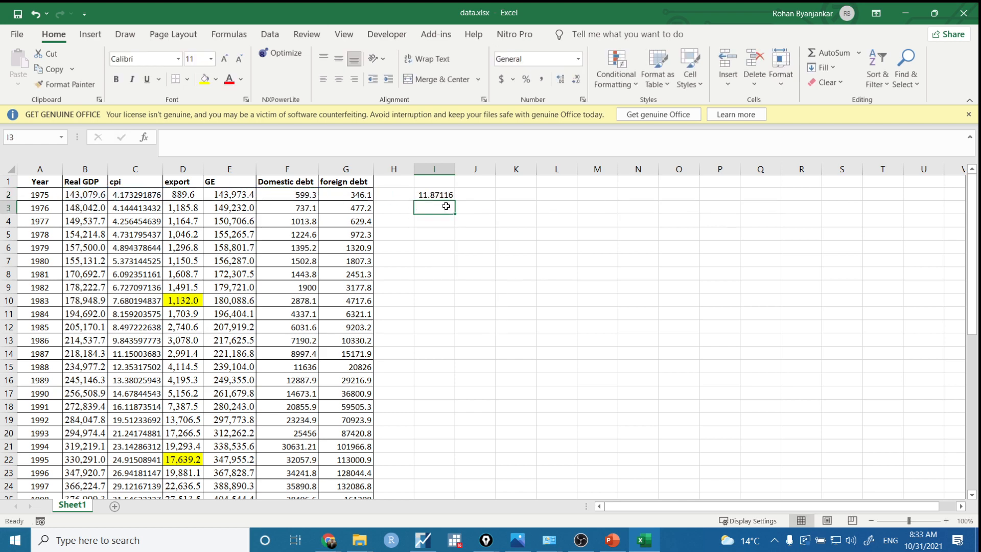
Fill the LN formula across columns I to N and down to the 2020 row, clearing the surplus results outside the data
click(448, 195)
drag(456, 203, 700, 210)
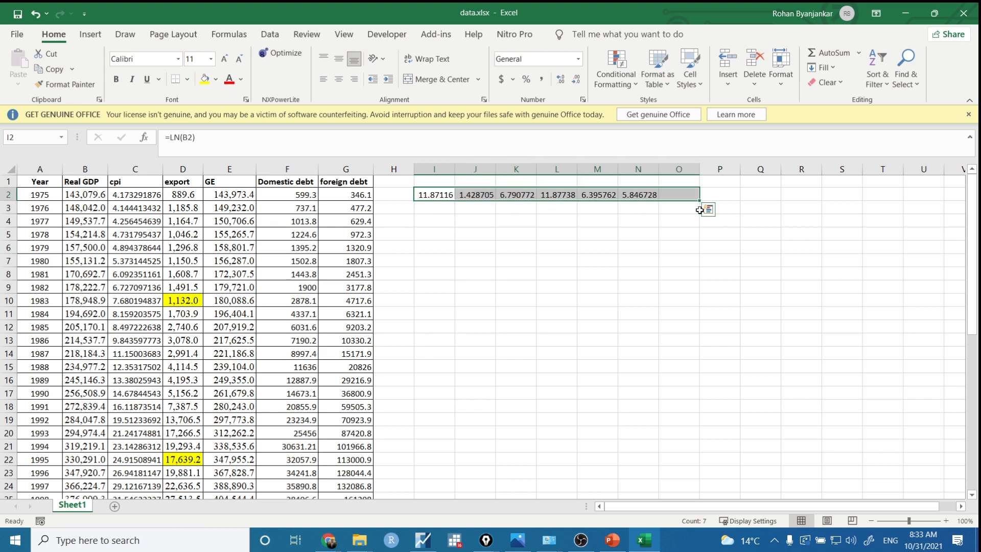
click(690, 194)
double_click(626, 195)
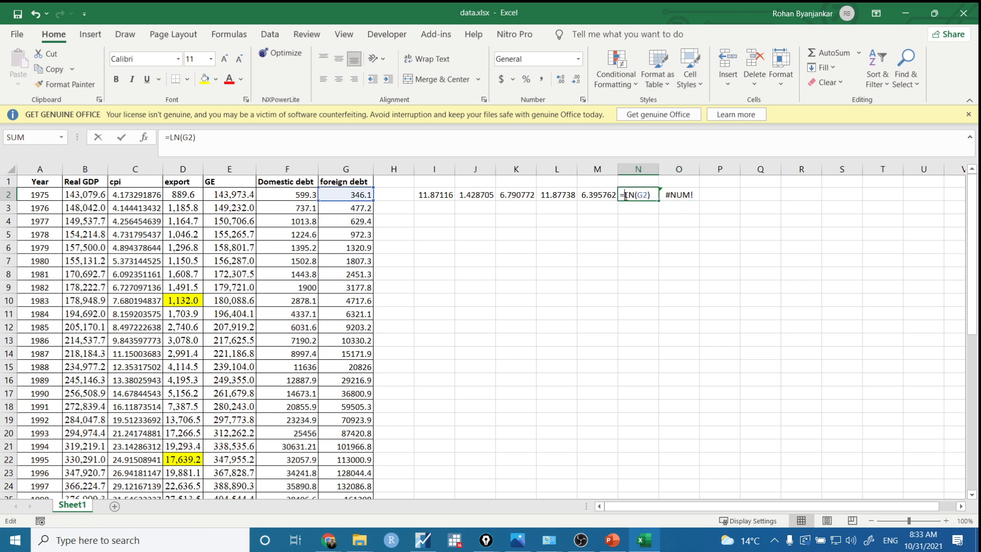
click(689, 169)
key(Delete)
drag(434, 195, 639, 486)
drag(434, 486, 633, 486)
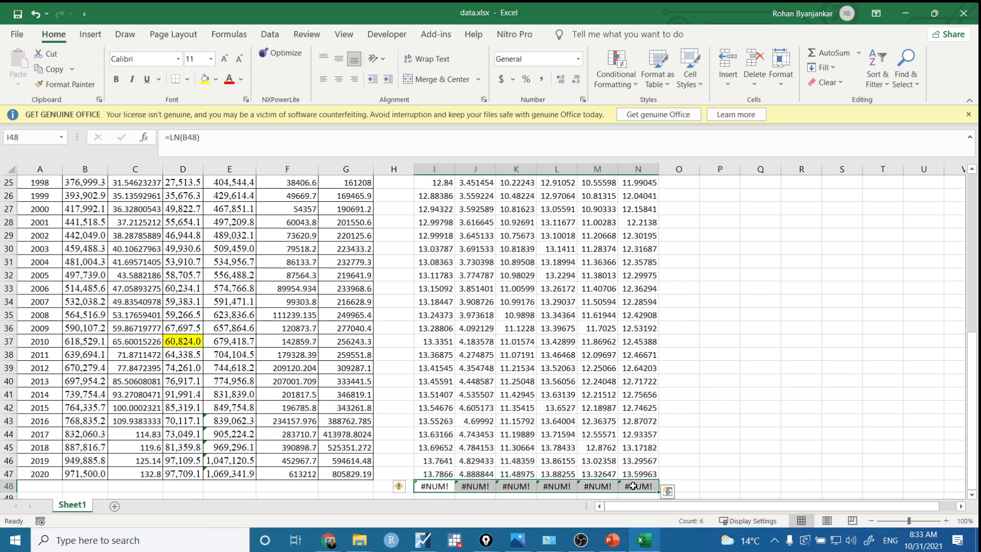
scroll(633, 486, up, 8)
Create a header in I1 that joins "ln" to the Real GDP header with ="ln"&B1
click(438, 181)
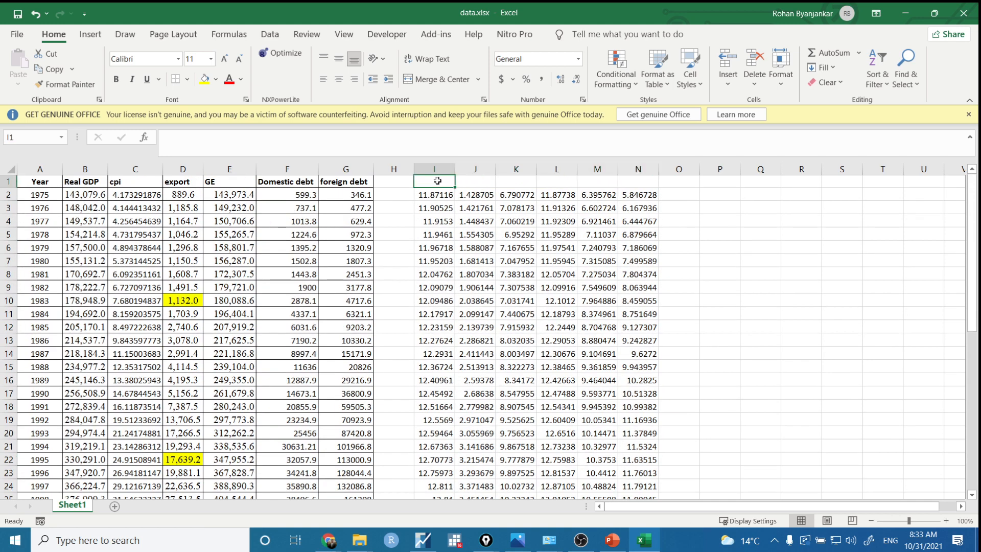
text(=ln)
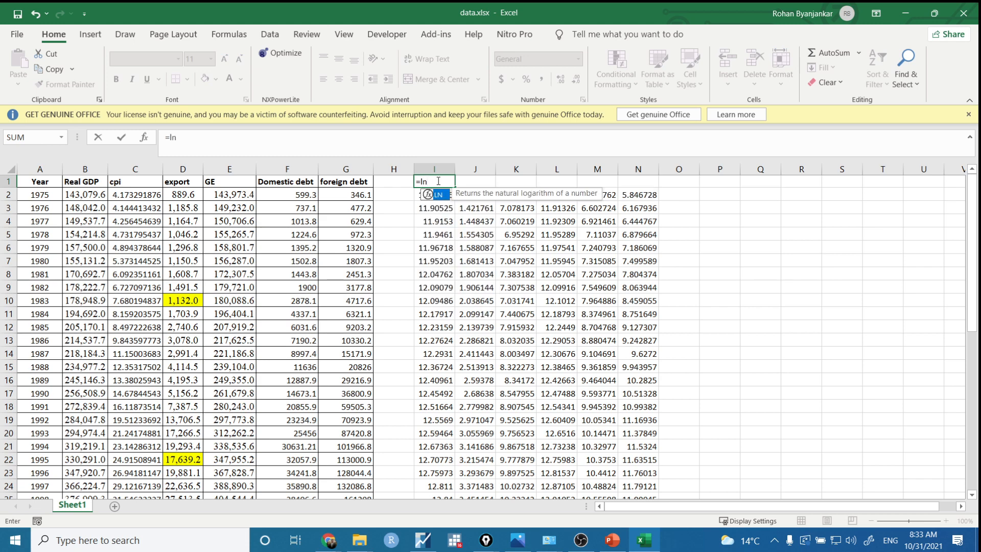
key(BackSpace)
key(BackSpace)
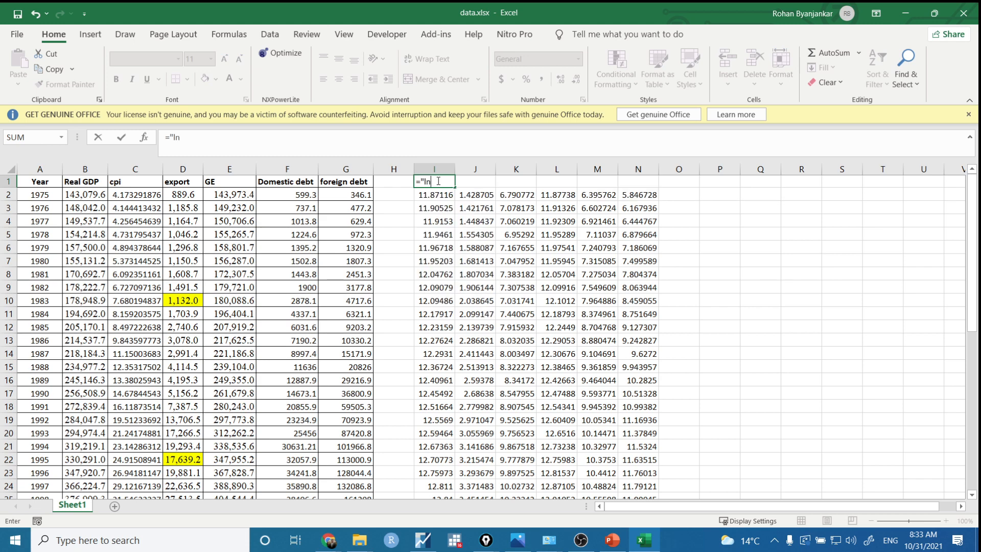
text("ln"&)
click(91, 178)
key(Return)
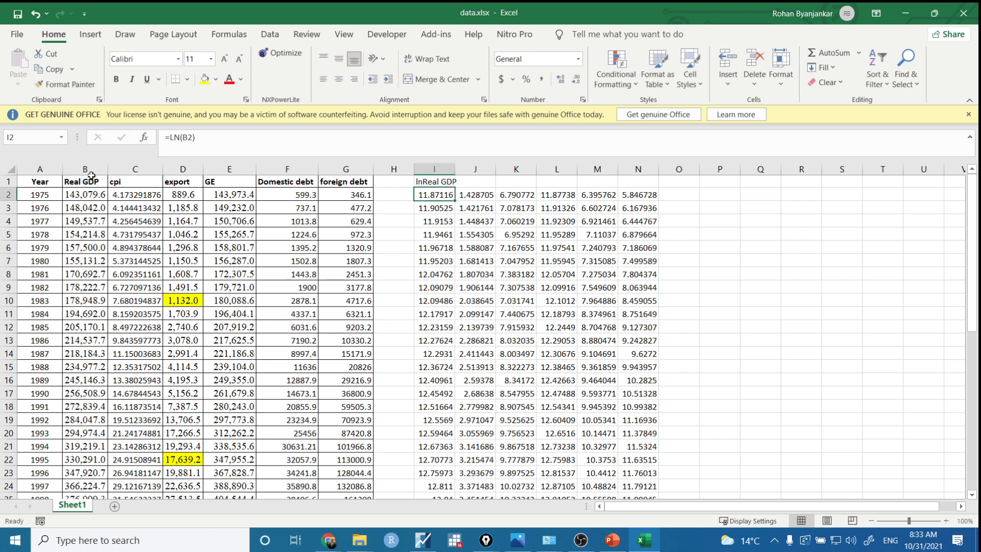
Change the prefix in the I1 header formula to "ln_" and fill the formula across to column N
click(436, 182)
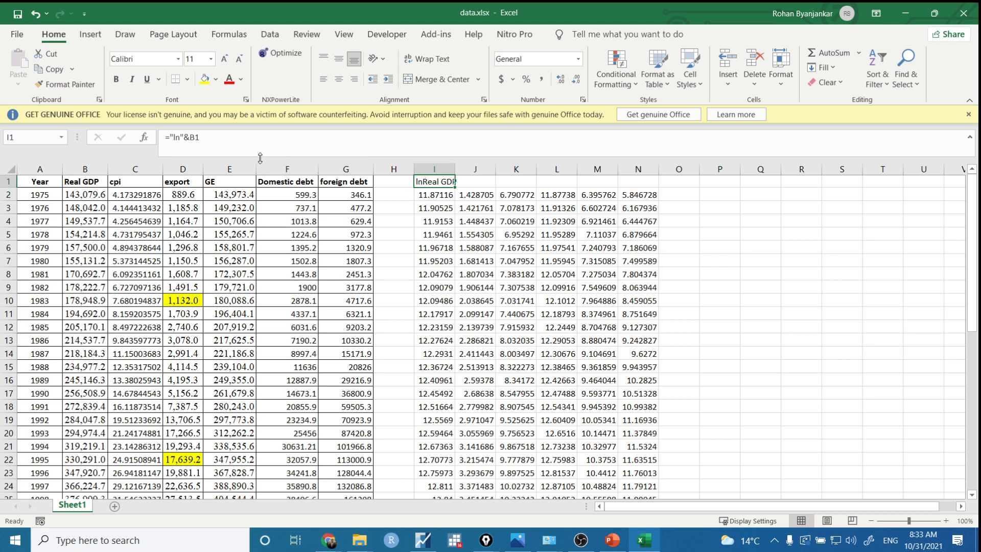
click(180, 138)
text(_)
key(Return)
click(429, 182)
drag(455, 187, 654, 187)
click(557, 208)
Copy all six log columns, I to N, including their headers, down to 2020
click(448, 185)
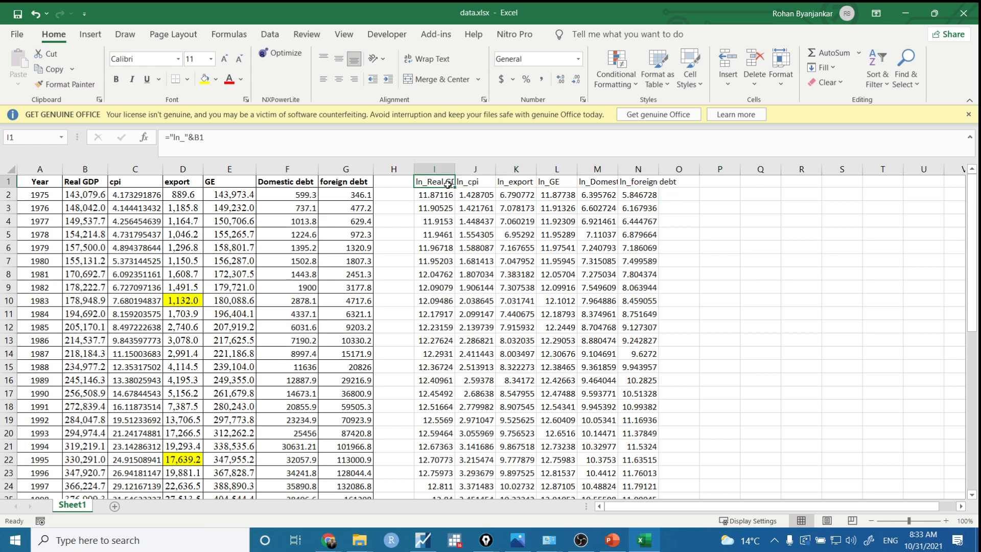
key(shift+Right)
key(shift+Right)
key(shift+Right)
key(shift+Right)
key(shift+Right)
key(ctrl+shift+Down)
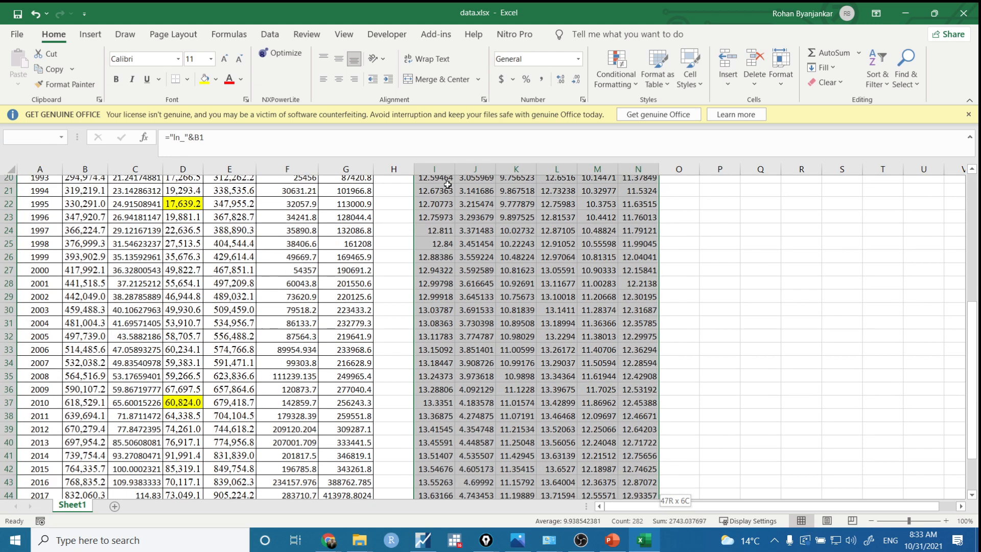
key(ctrl+c)
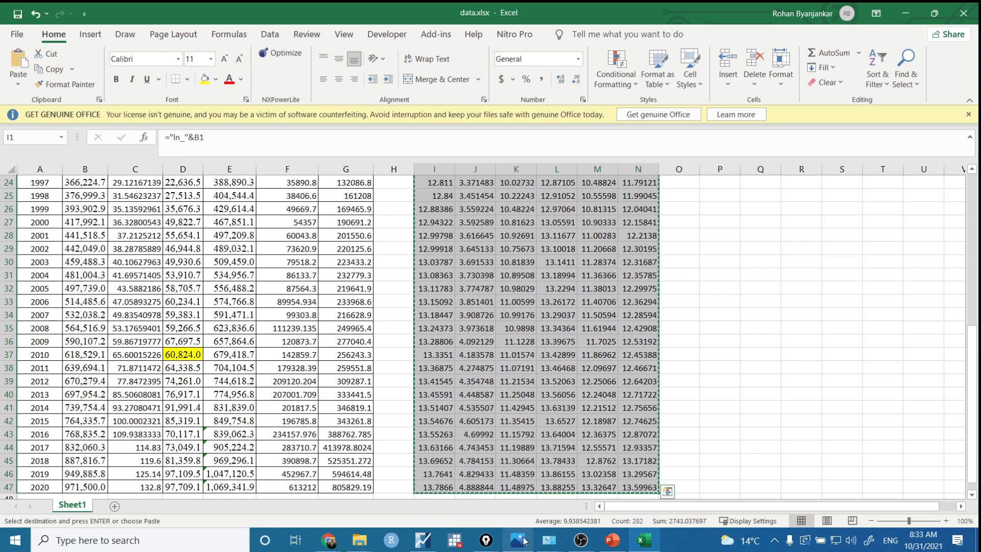
Switch to EViews and delete the ln_cpi series from the workfile
click(422, 540)
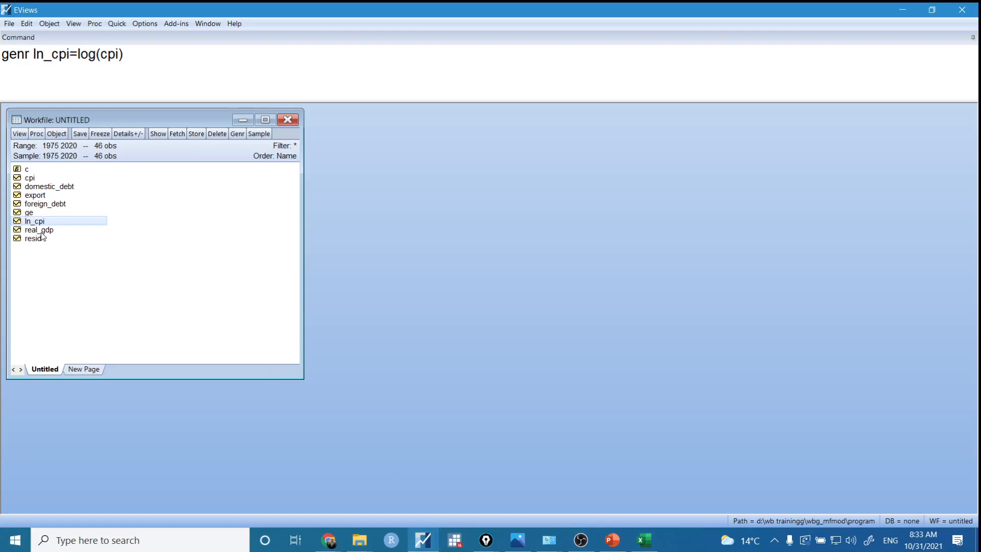
key(Delete)
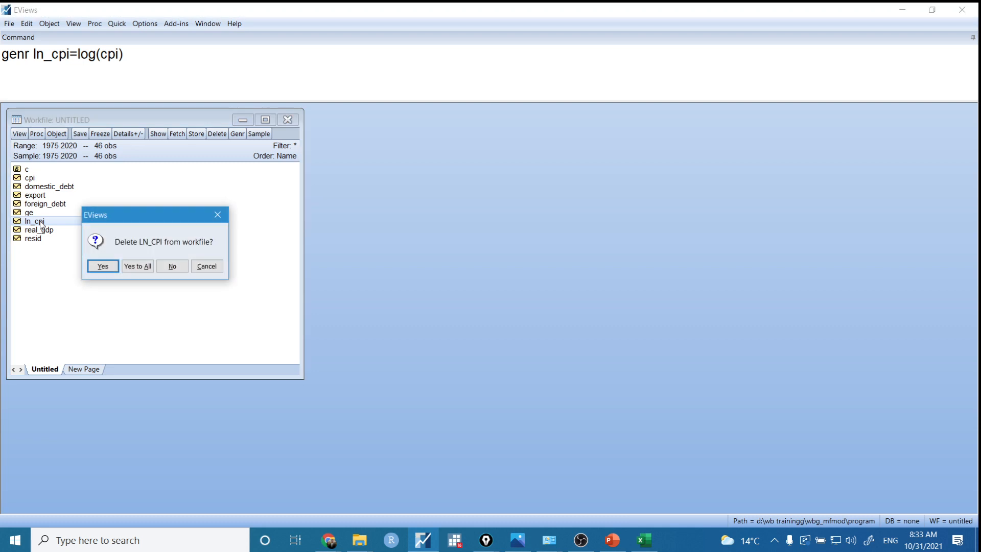
click(137, 274)
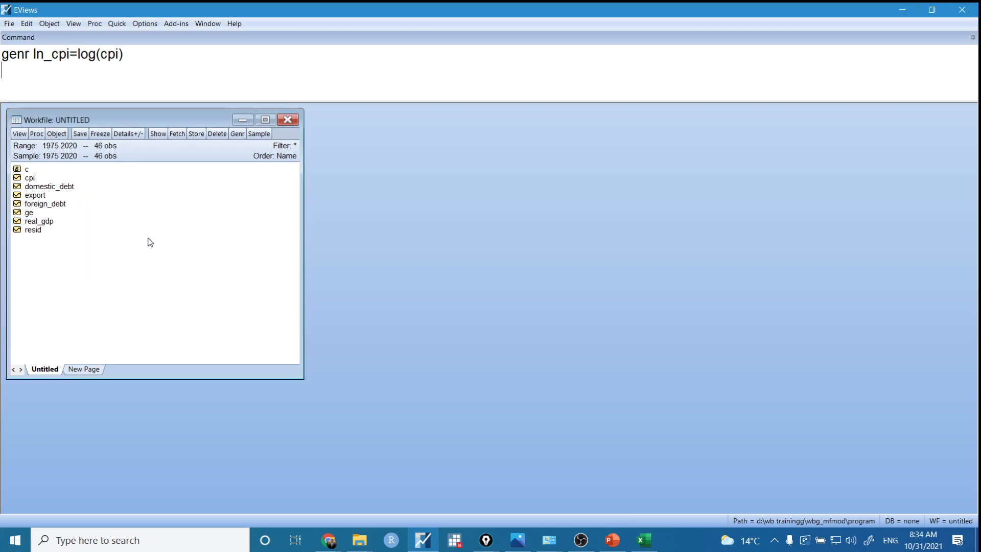
Paste the copied log data into the workfile as annual series starting in 1975, without linking to the source
right_click(147, 227)
click(164, 277)
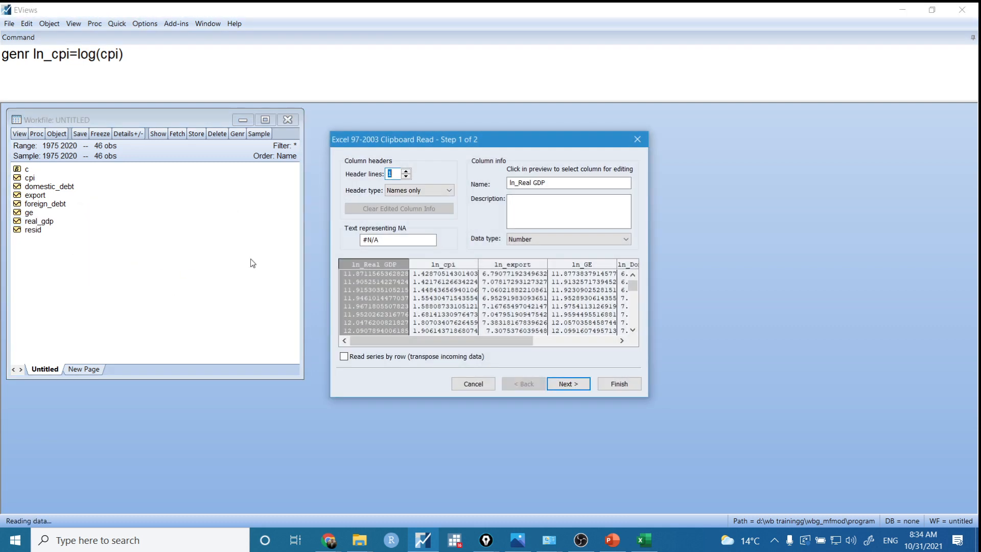
click(578, 384)
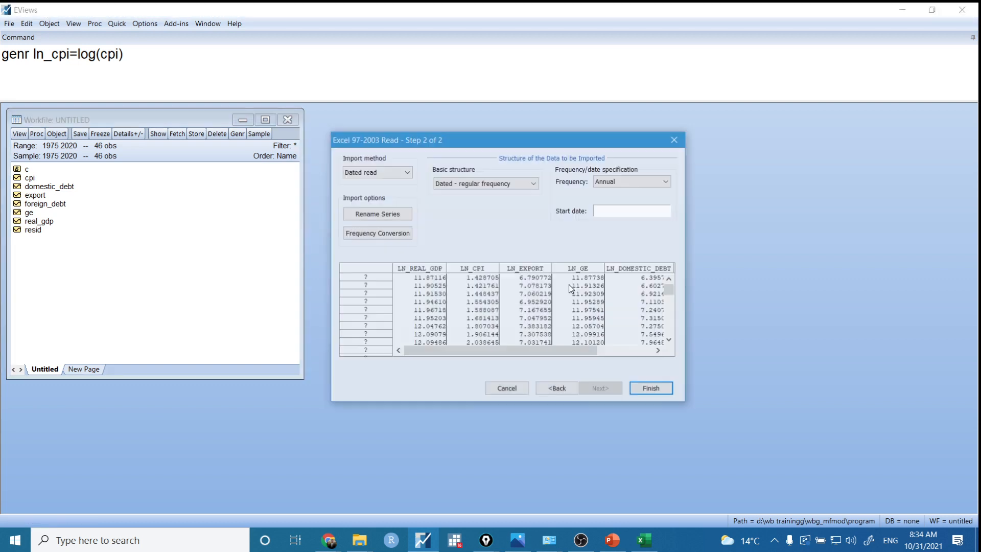
click(638, 211)
text(1975)
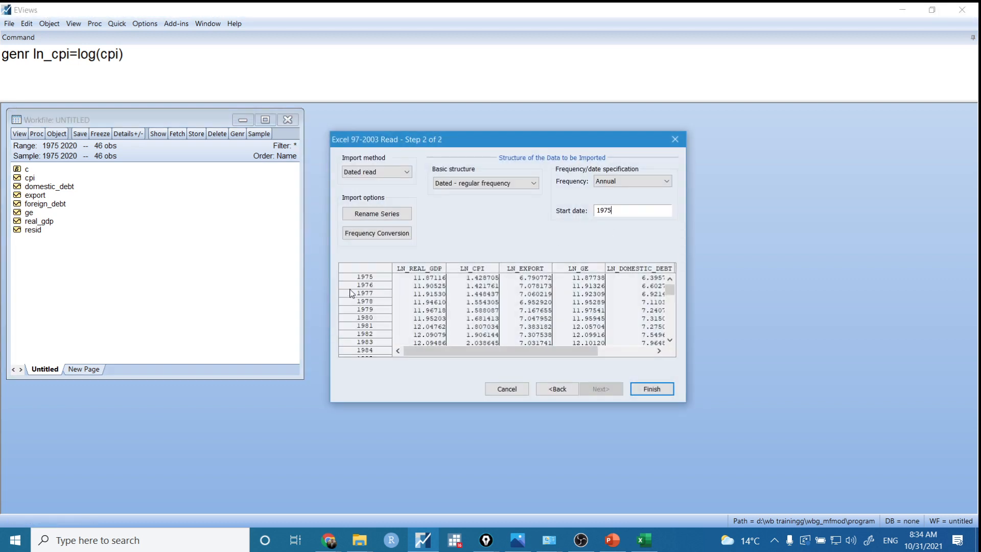
click(650, 388)
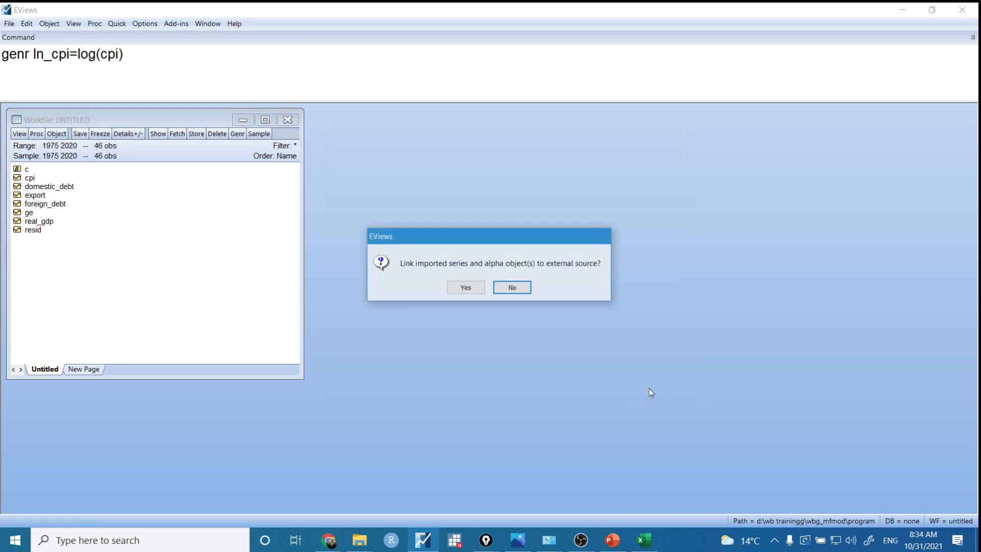
click(512, 288)
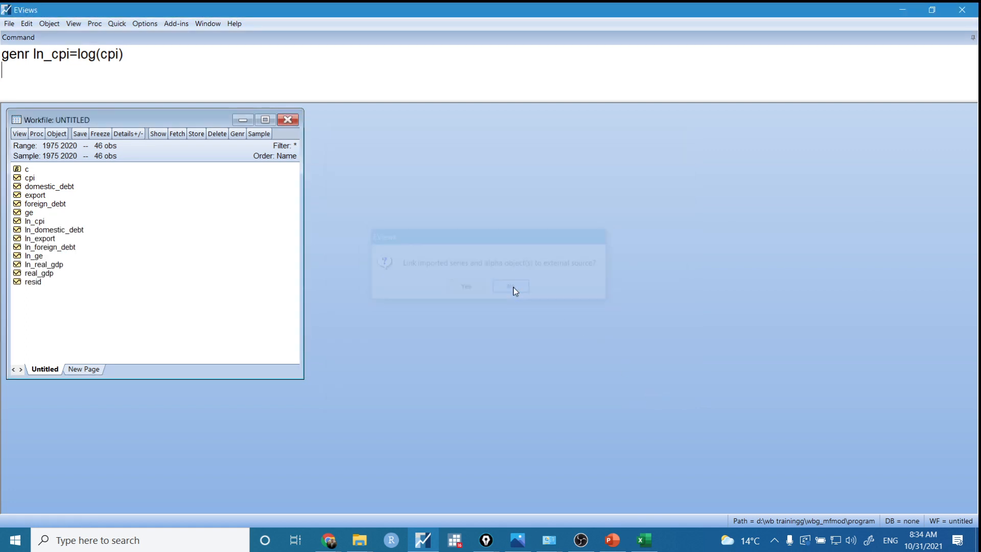
click(39, 233)
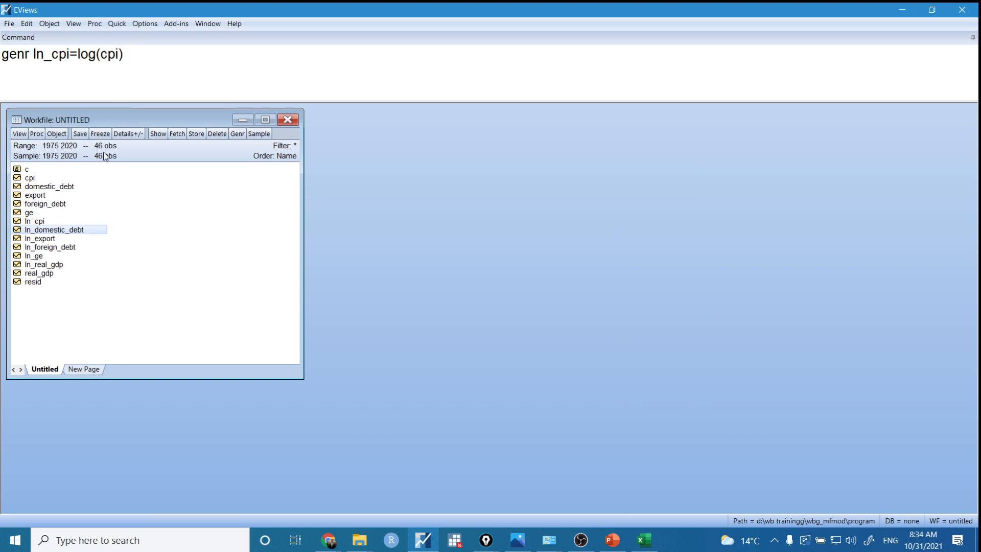
Clear the genr command from the command area and open the ln_cpi series in an enlarged window
drag(129, 53, 2, 51)
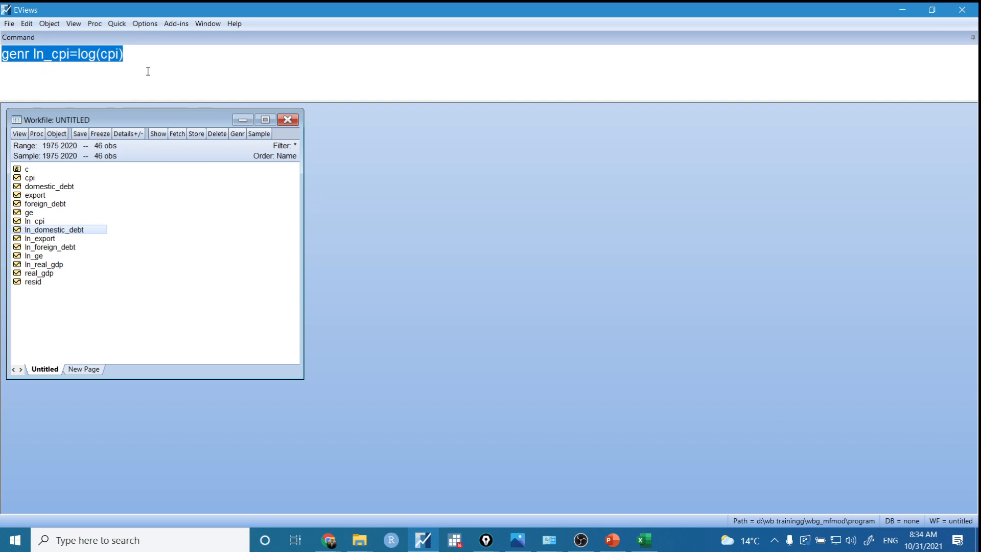
key(Delete)
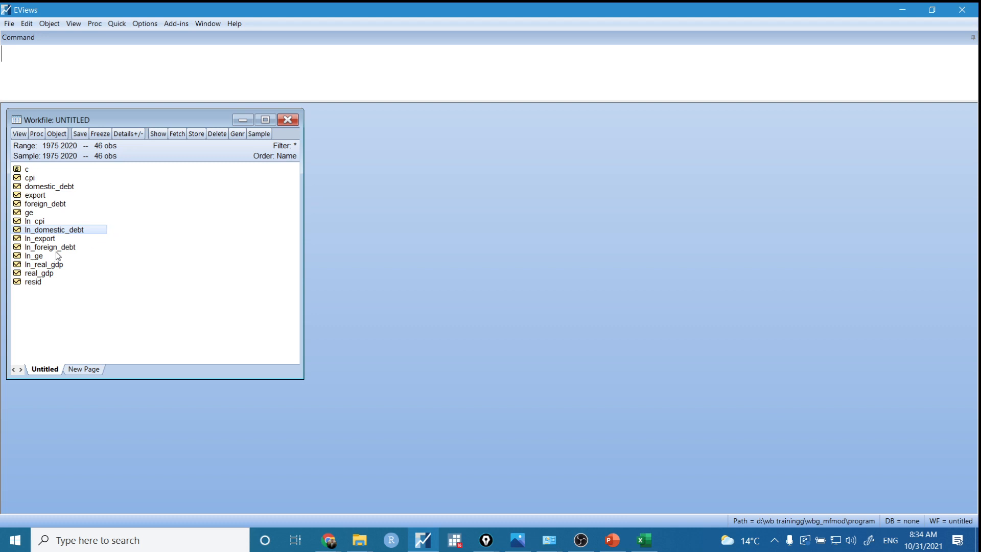
click(36, 222)
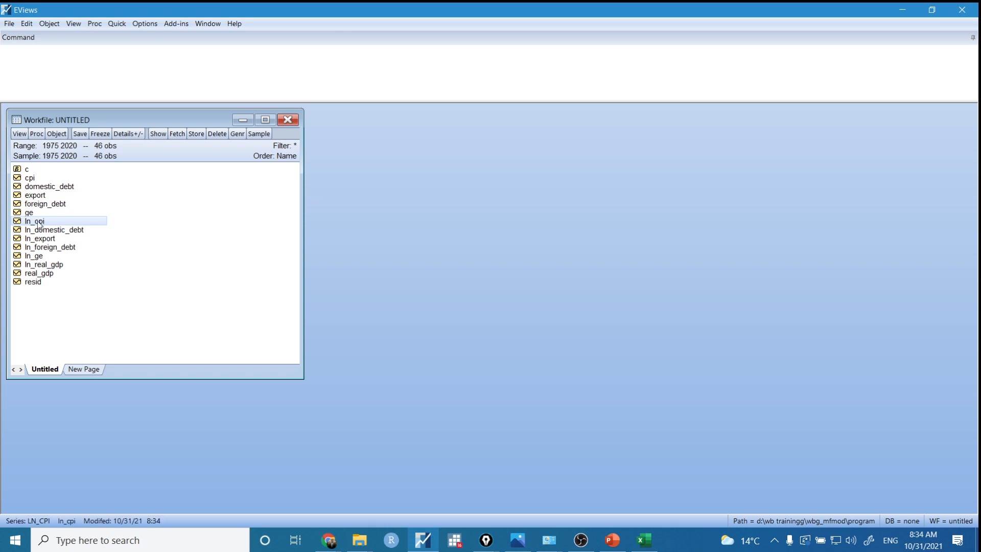
double_click(39, 223)
drag(136, 169, 186, 120)
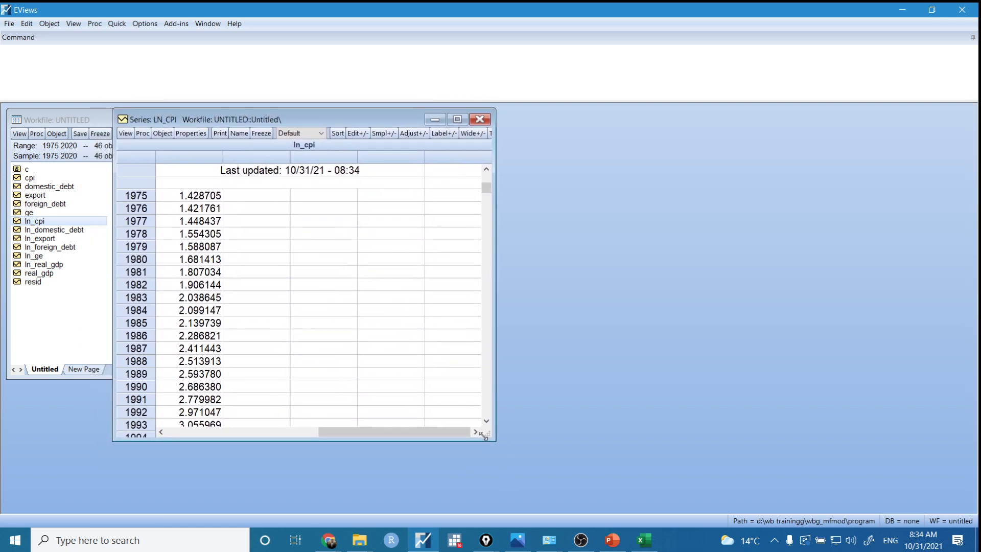
drag(487, 436, 555, 492)
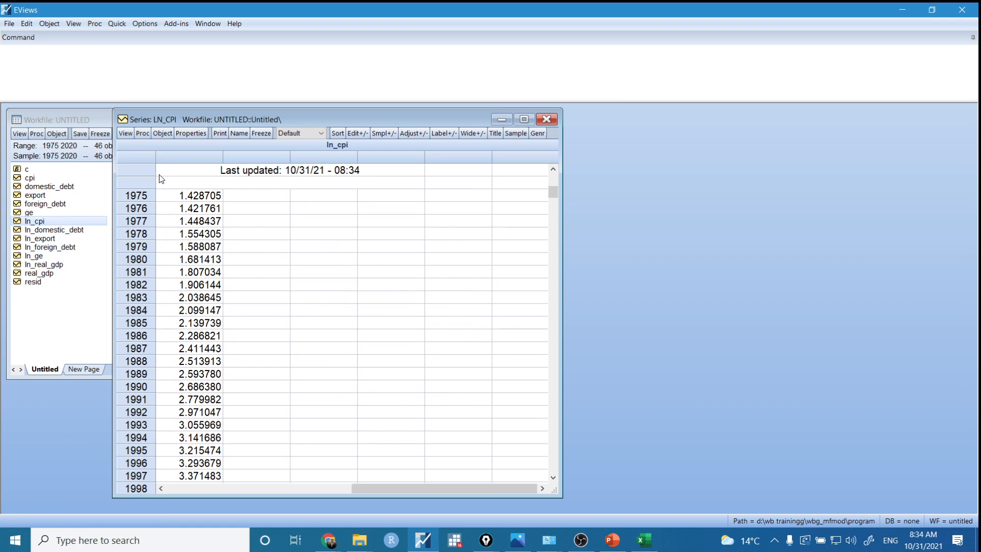
Plot the ln_cpi series as a basic Line & Symbol graph of the raw data
click(126, 135)
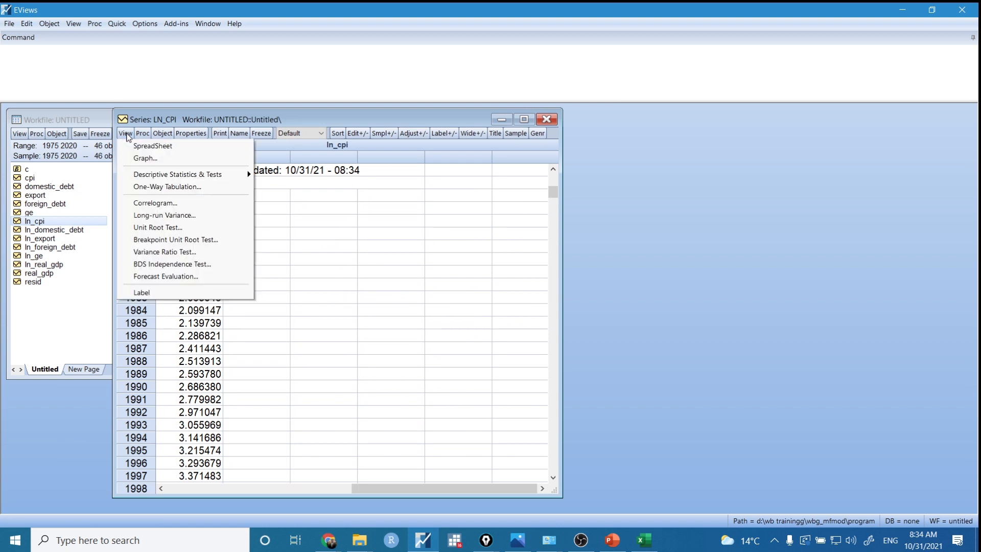
click(139, 158)
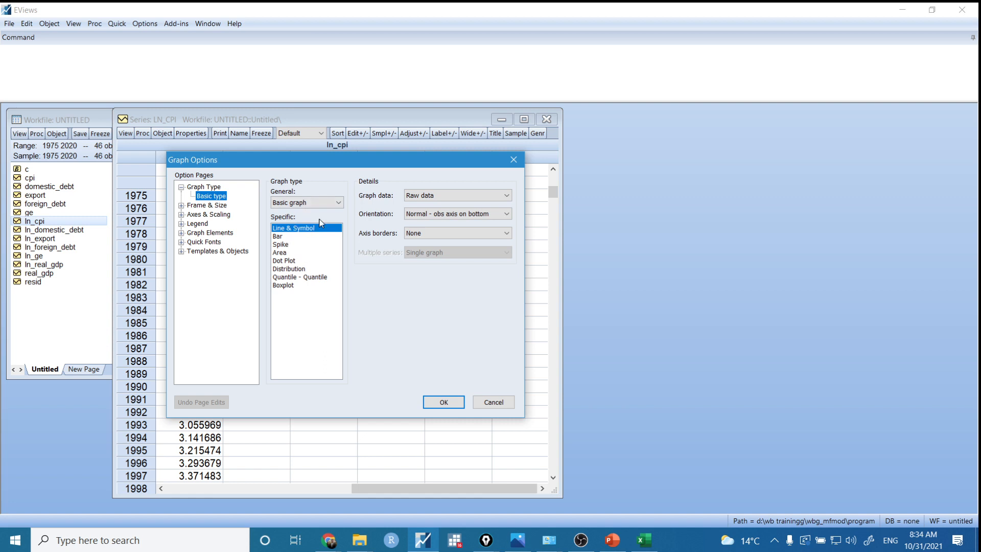
click(442, 404)
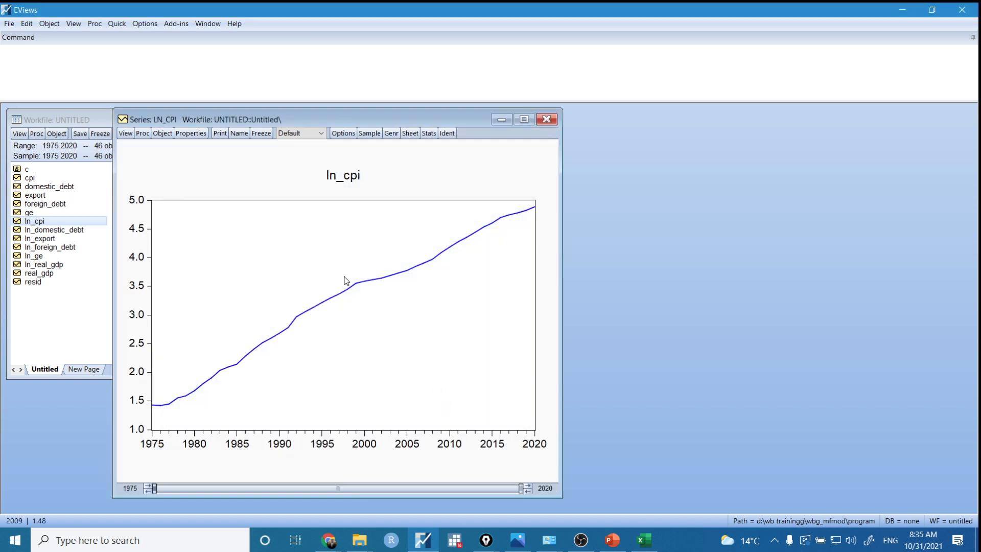
mouse_move(482, 249)
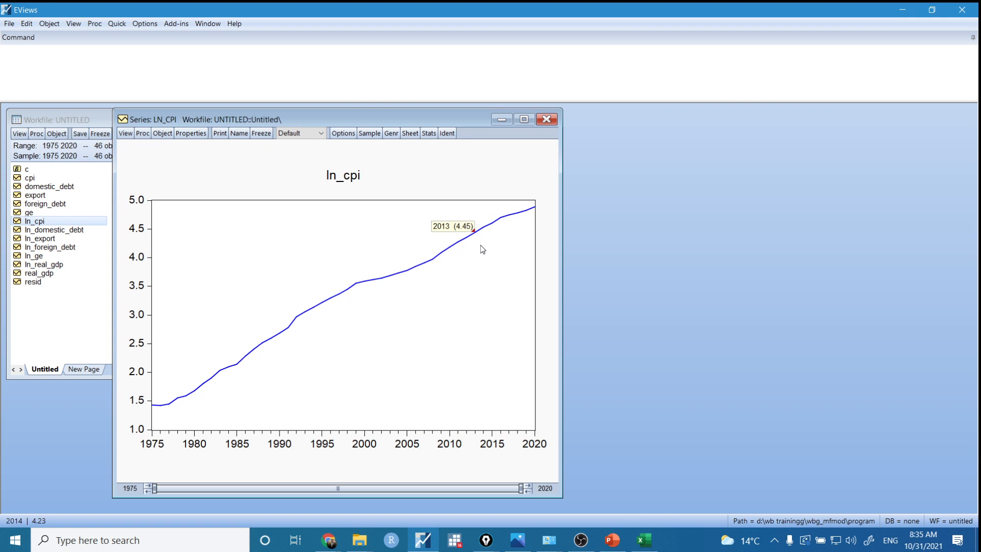
Retitle the graph "Log of Consumer Price Index" and copy the graph to the clipboard
click(336, 190)
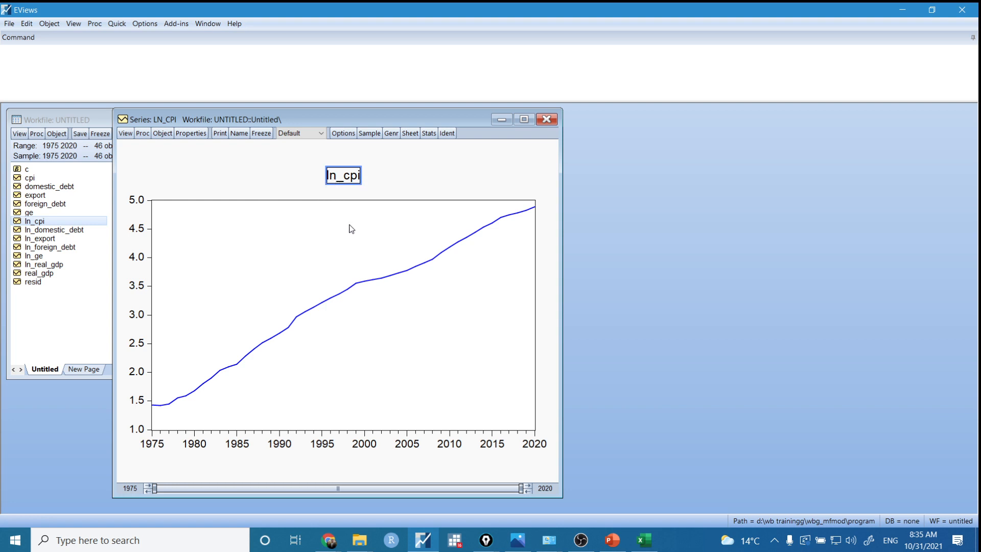
double_click(342, 183)
click(281, 247)
drag(280, 247, 187, 231)
text(Log)
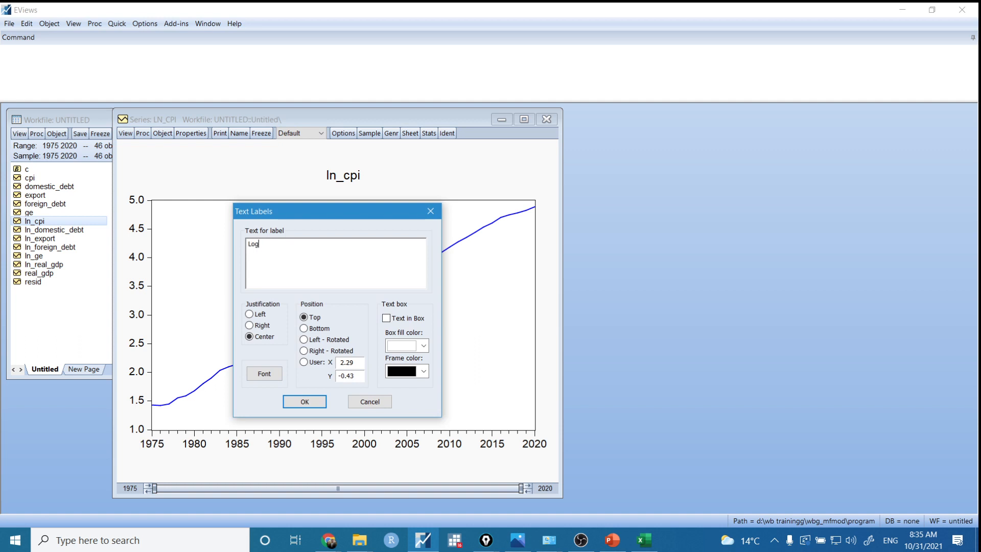
text( of Consumer Price Index)
click(305, 401)
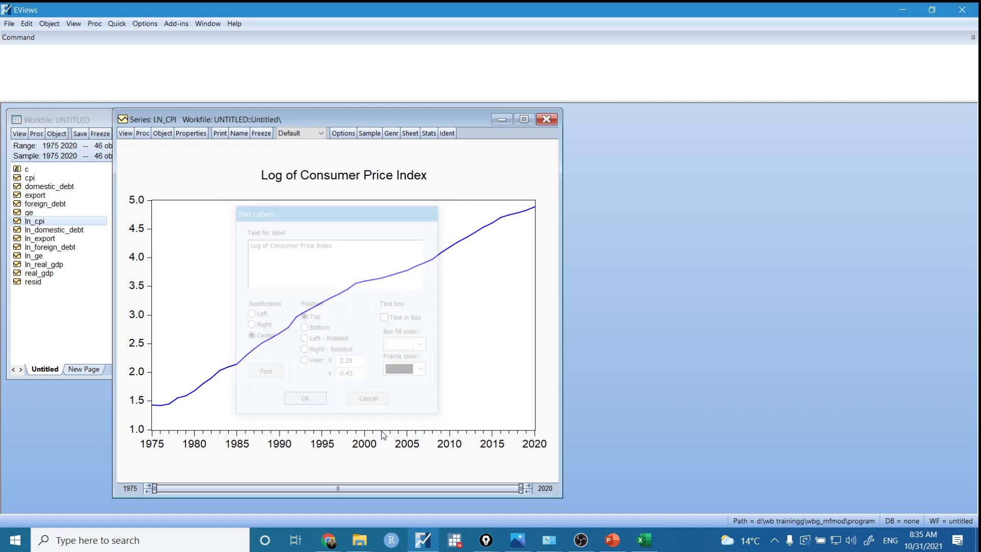
mouse_move(458, 228)
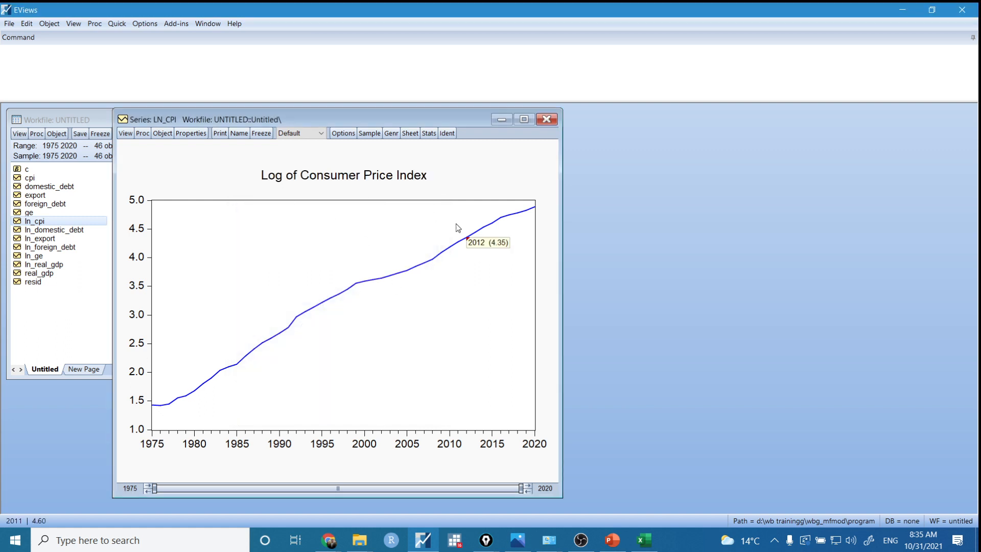
right_click(342, 231)
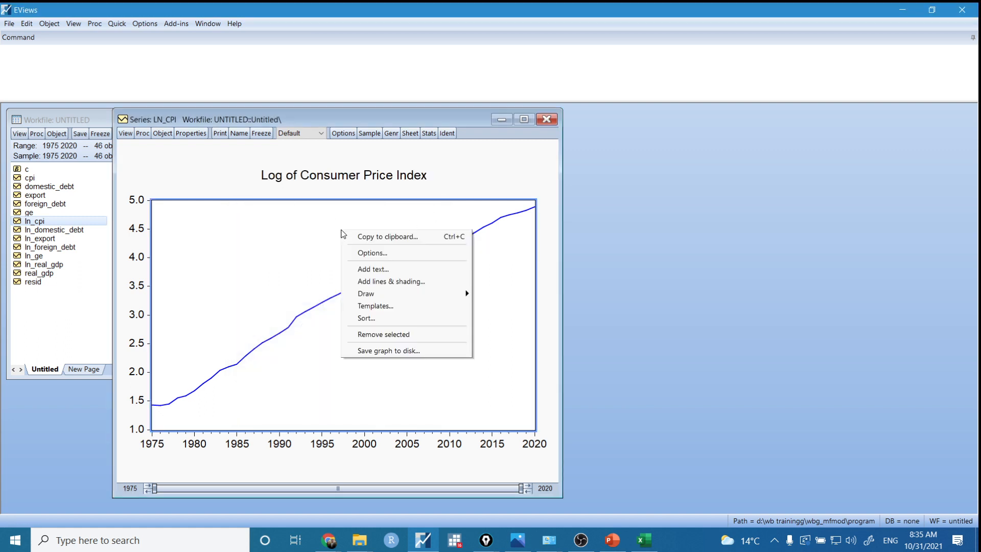
click(385, 237)
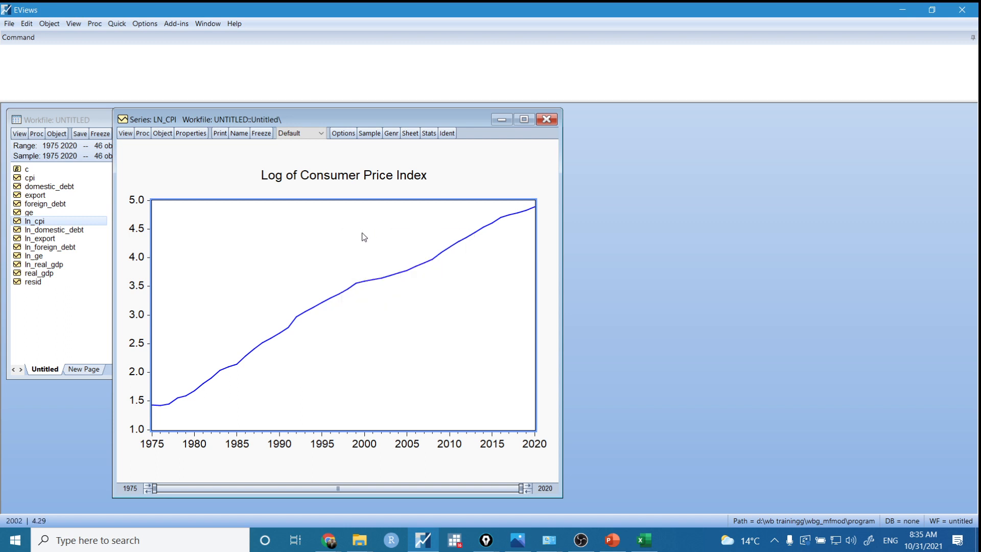
Produce the correlogram of ln_cpi in level with 20 lags and examine its autocorrelation pattern
click(125, 133)
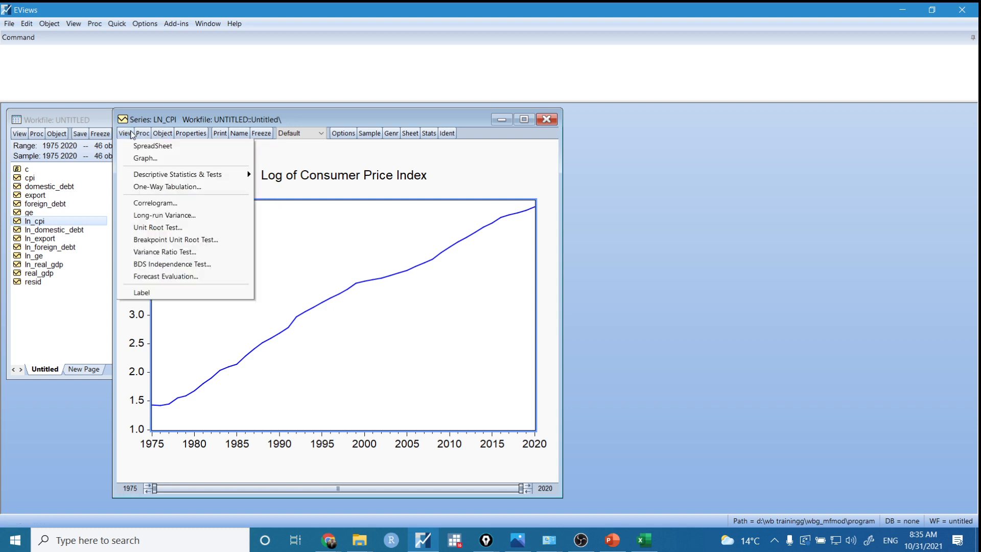
click(156, 203)
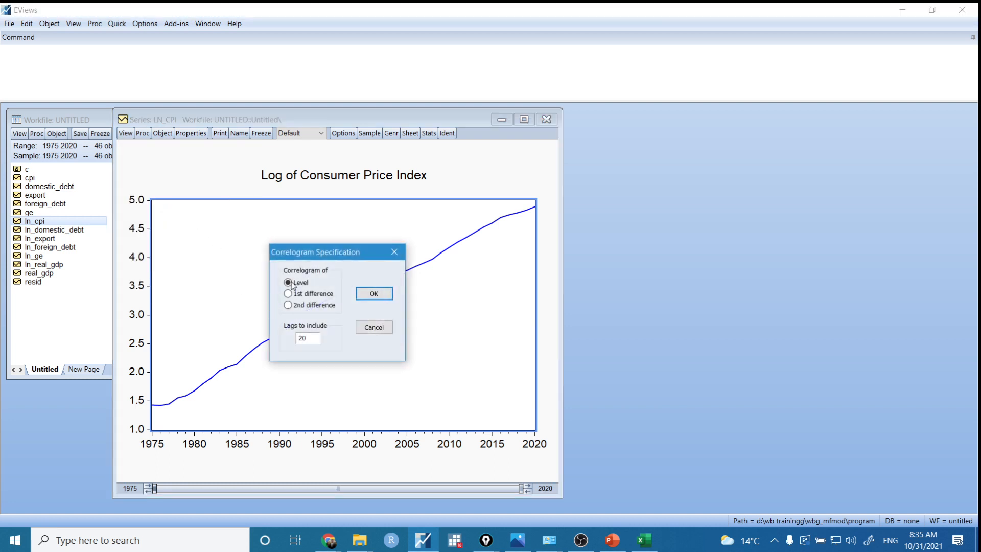
drag(317, 254, 306, 243)
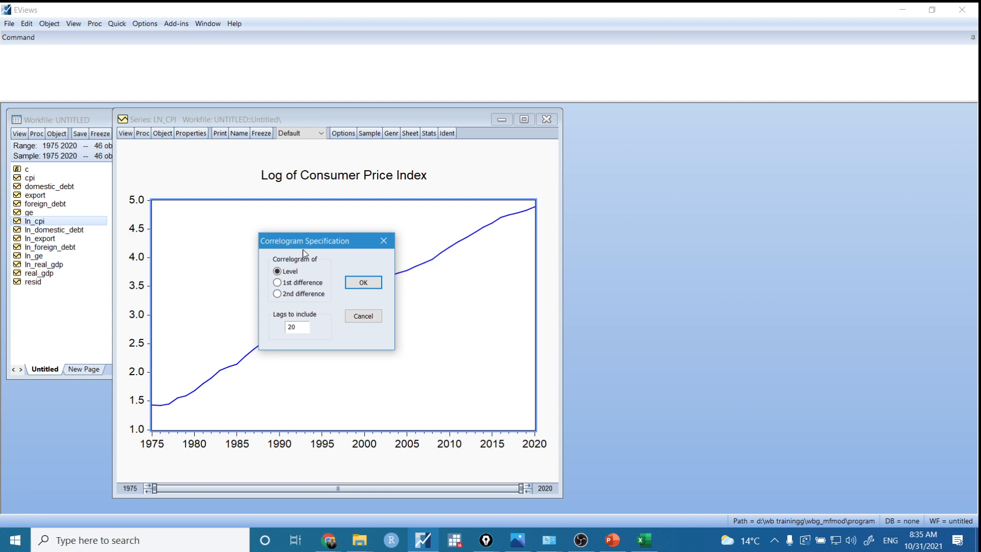
click(356, 286)
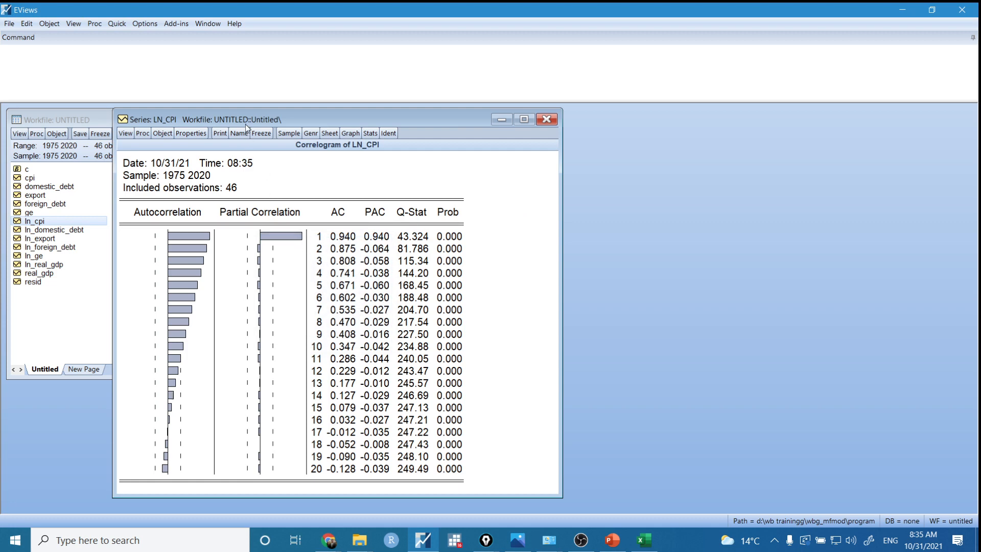
drag(245, 121, 283, 122)
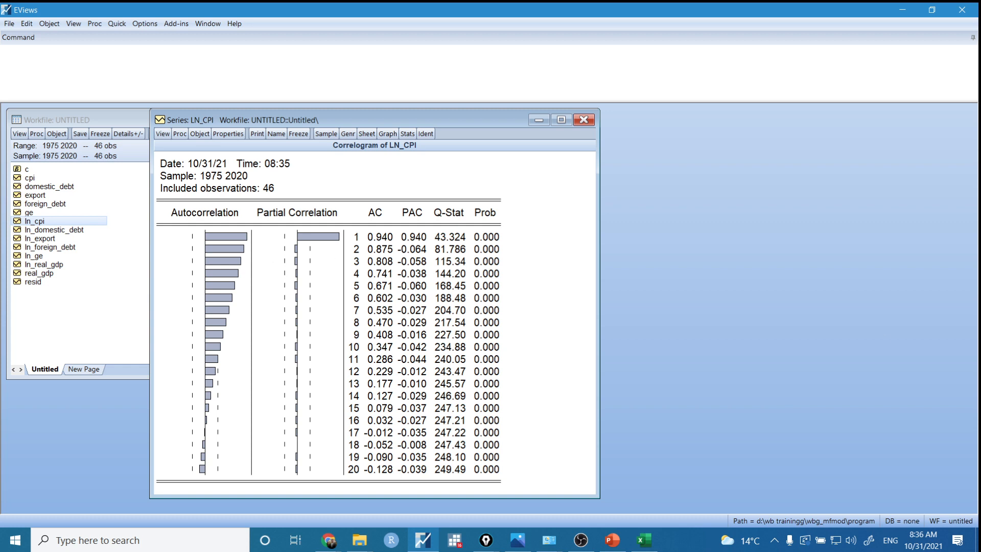
mouse_move(160, 201)
mouse_down()
mouse_move(231, 286)
mouse_move(258, 365)
mouse_move(253, 481)
mouse_up()
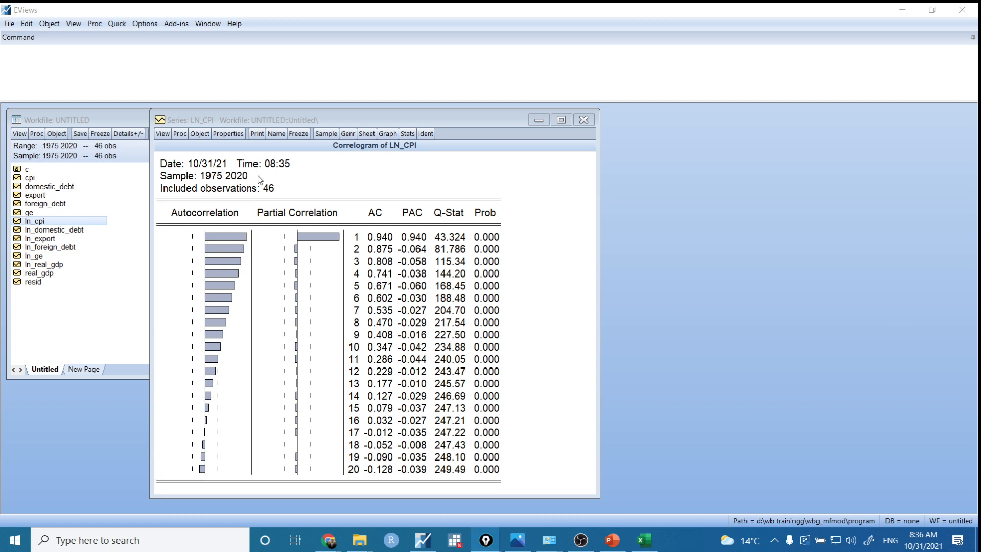
click(167, 135)
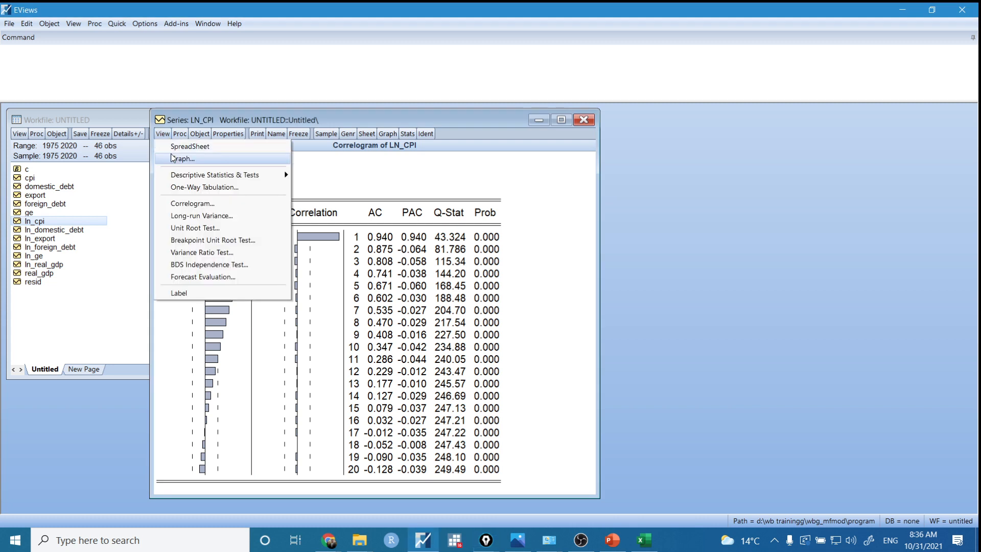
click(215, 232)
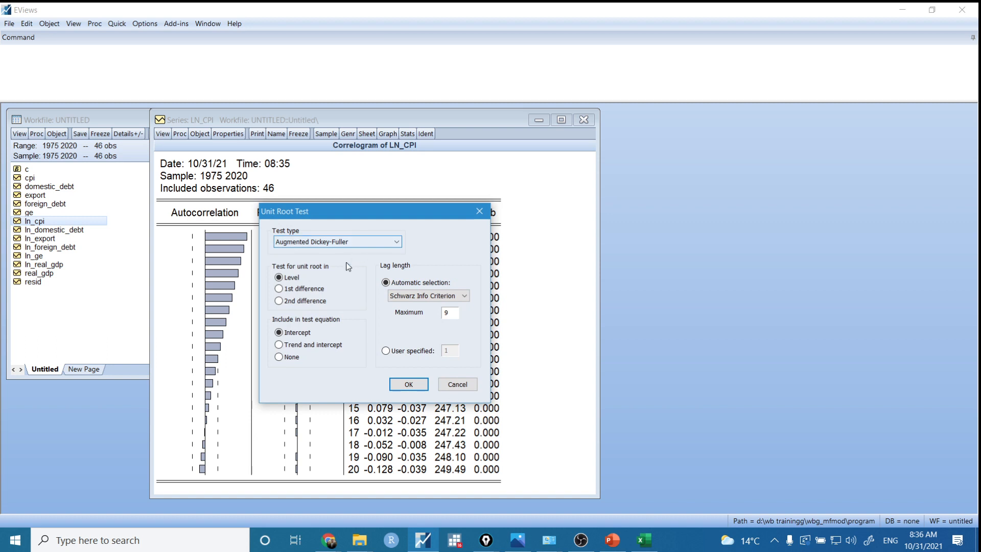
click(319, 243)
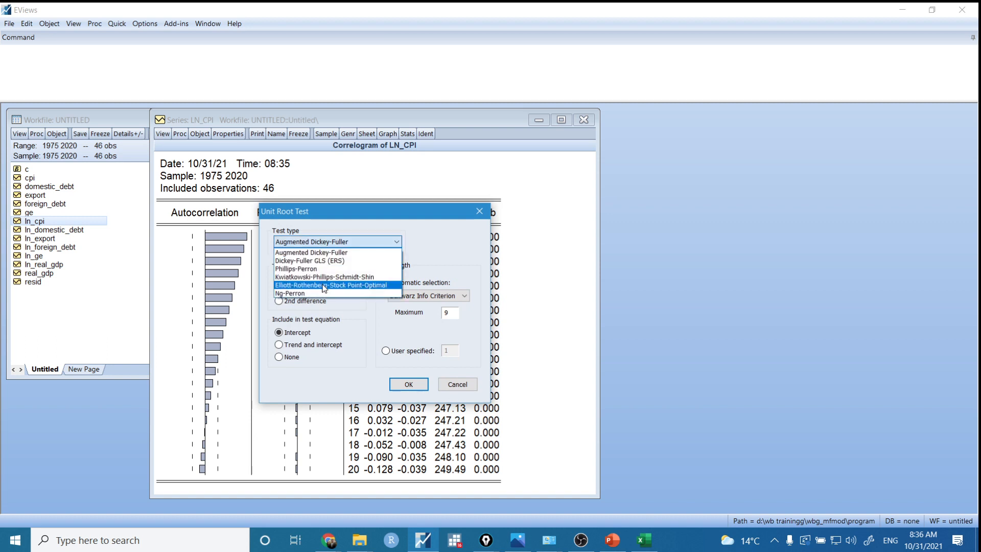
click(356, 255)
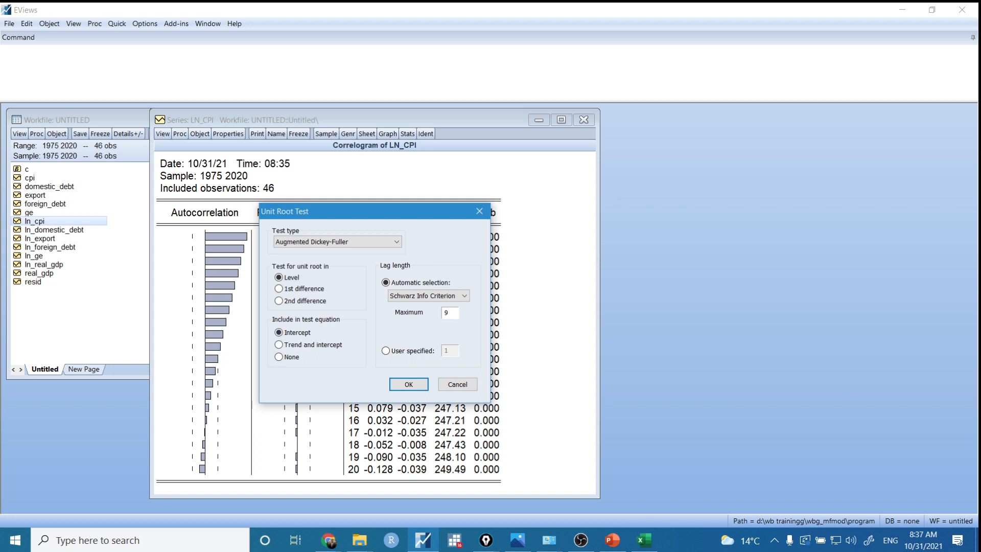
click(820, 412)
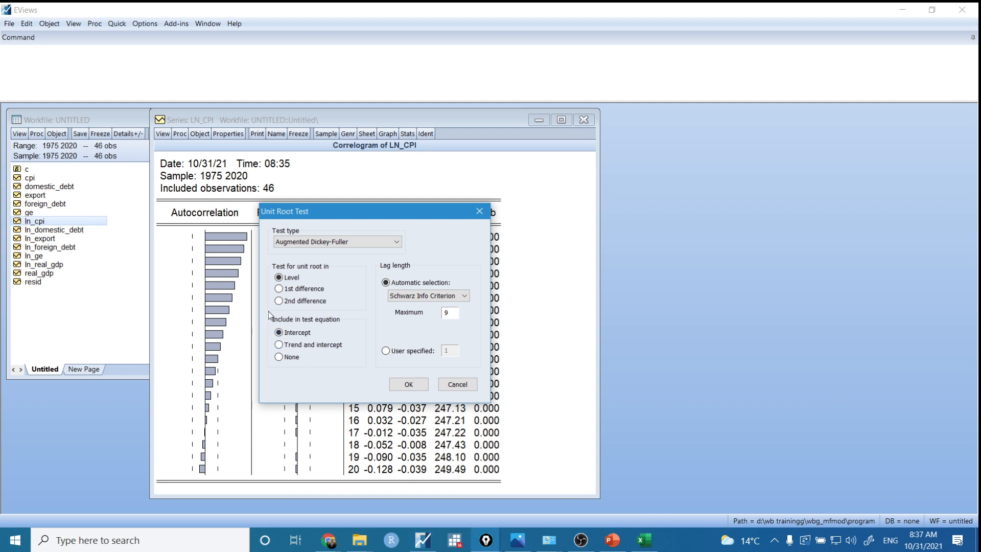
drag(265, 314, 346, 367)
drag(377, 380, 370, 380)
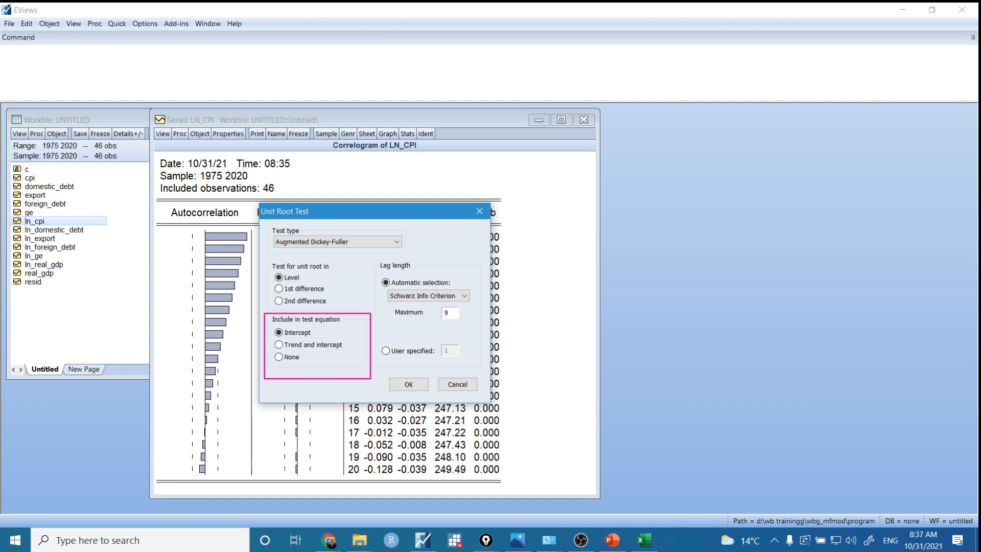
click(299, 344)
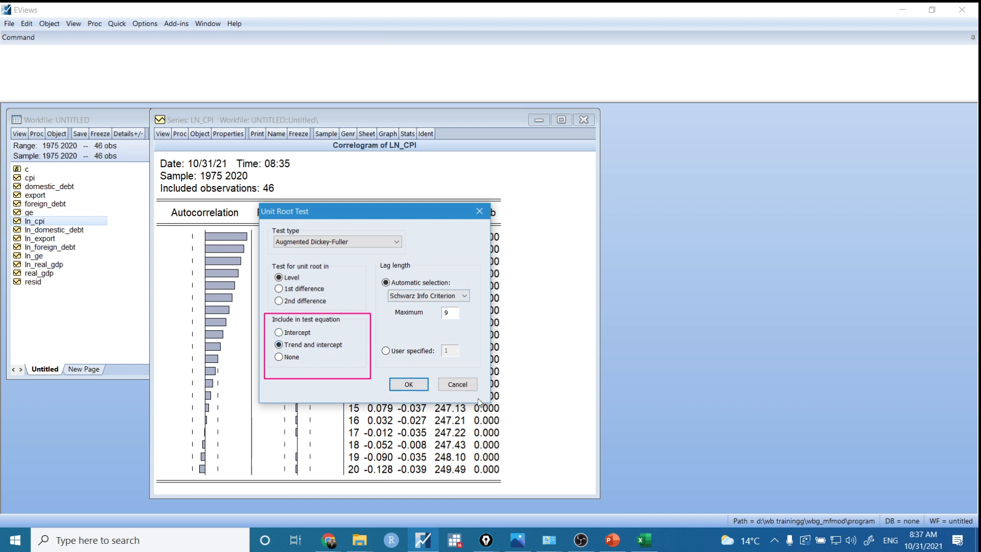
click(462, 385)
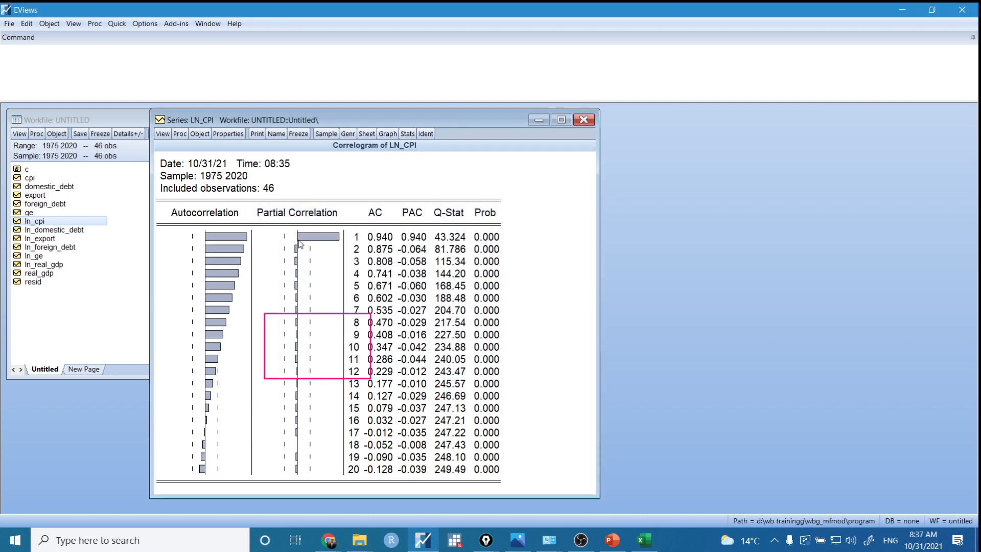
Plot ln_cpi as a line graph again and examine its starting point and trend
click(162, 134)
click(189, 161)
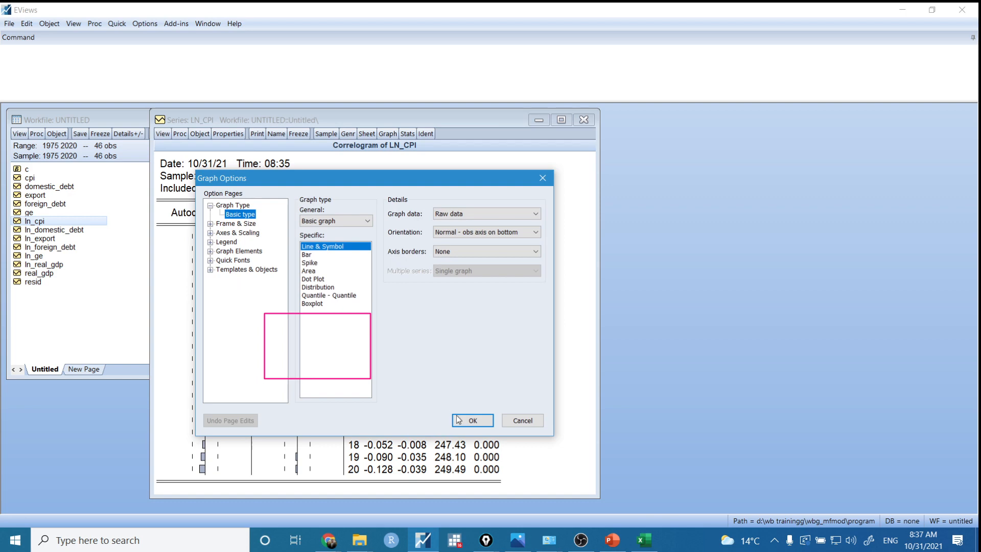
click(459, 417)
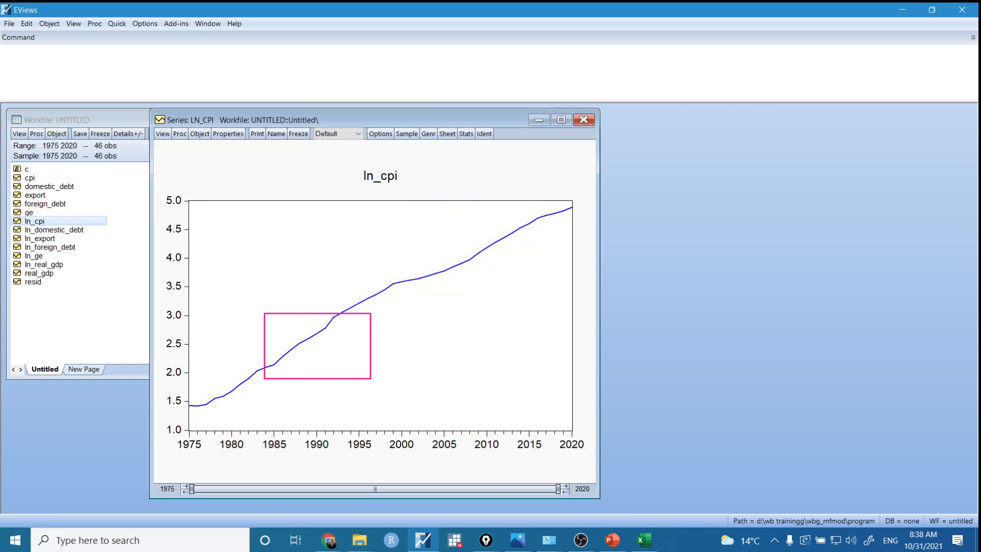
key(ctrl+shift+7)
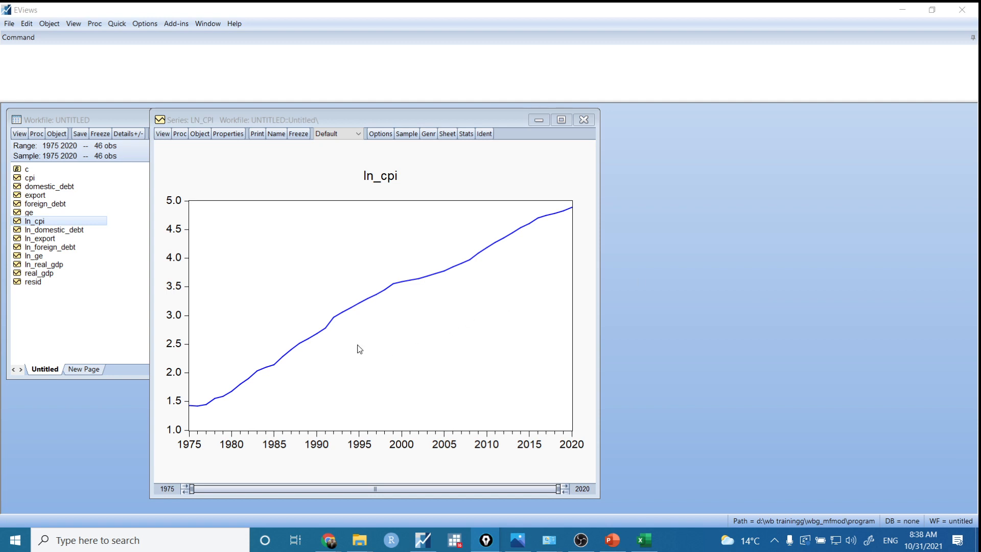
drag(174, 396, 193, 411)
Run an Augmented Dickey-Fuller unit root test on ln_cpi in level with intercept, using Schwarz lag selection with maximum 9
click(164, 137)
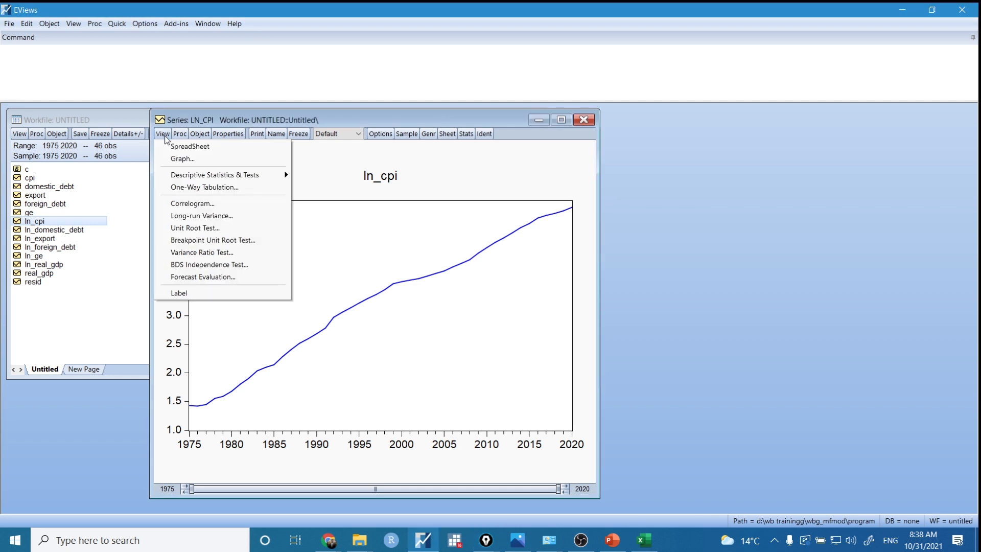
click(207, 227)
click(401, 385)
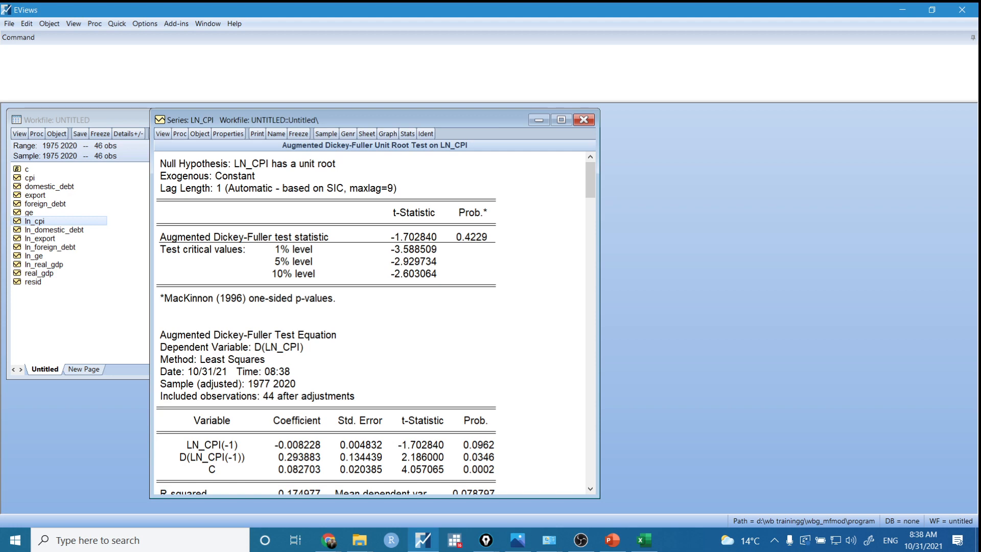
key(ctrl+shift+3)
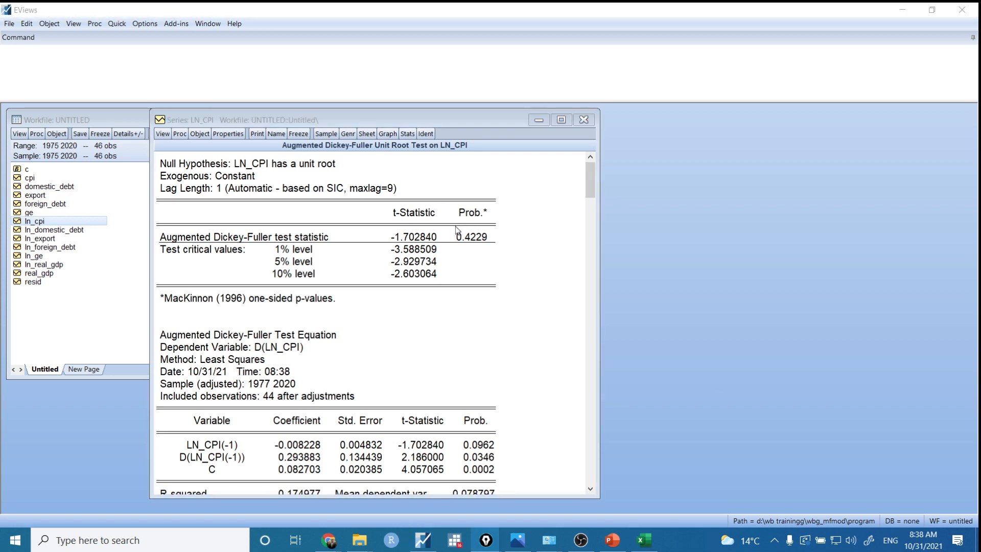
Examine the p-value and null hypothesis of the Augmented Dickey-Fuller test on ln_cpi in level
drag(444, 205, 501, 250)
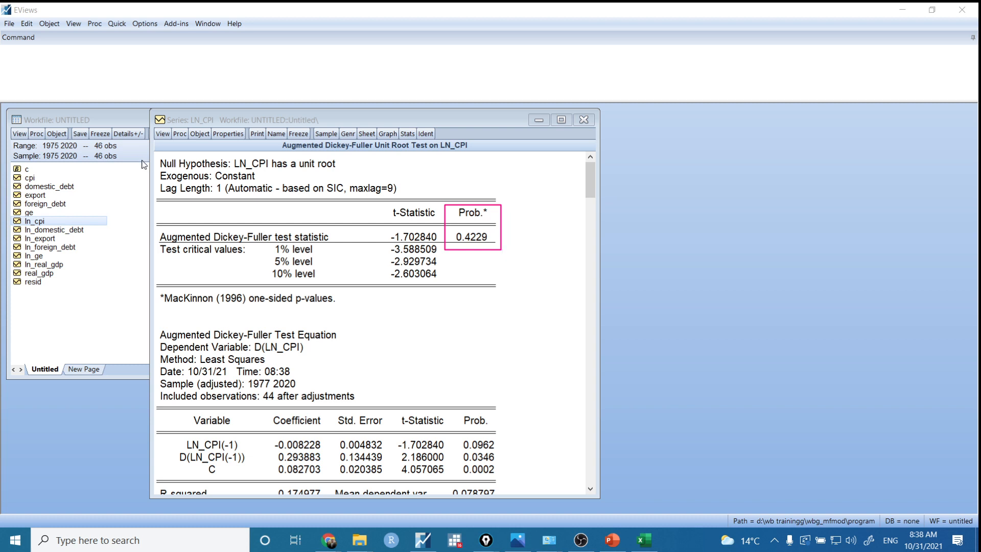
mouse_move(156, 154)
mouse_down()
mouse_move(210, 182)
mouse_move(312, 189)
mouse_move(341, 172)
mouse_up()
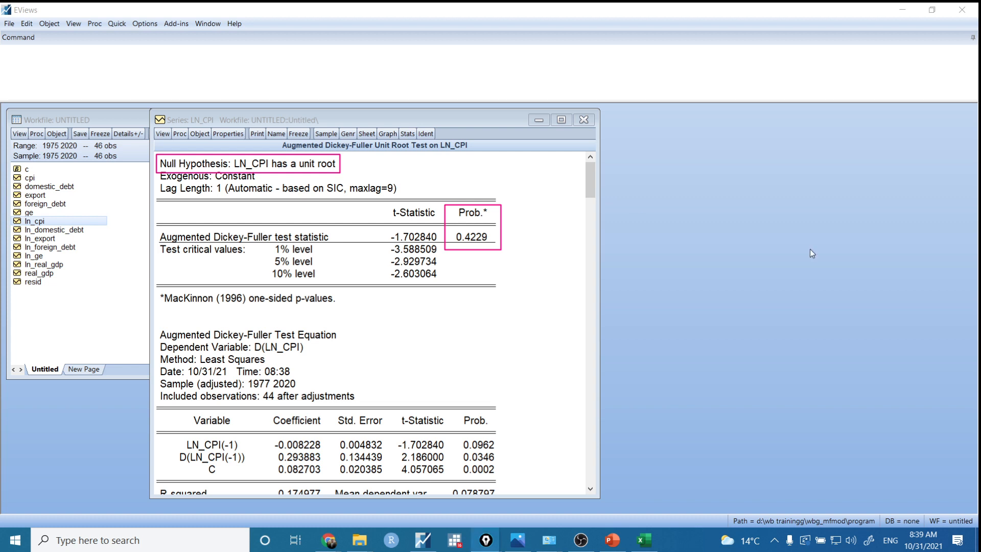
Display the correlogram of ln_cpi in level with 20 lags again and examine the autocorrelation and partial correlation columns
click(163, 136)
click(163, 137)
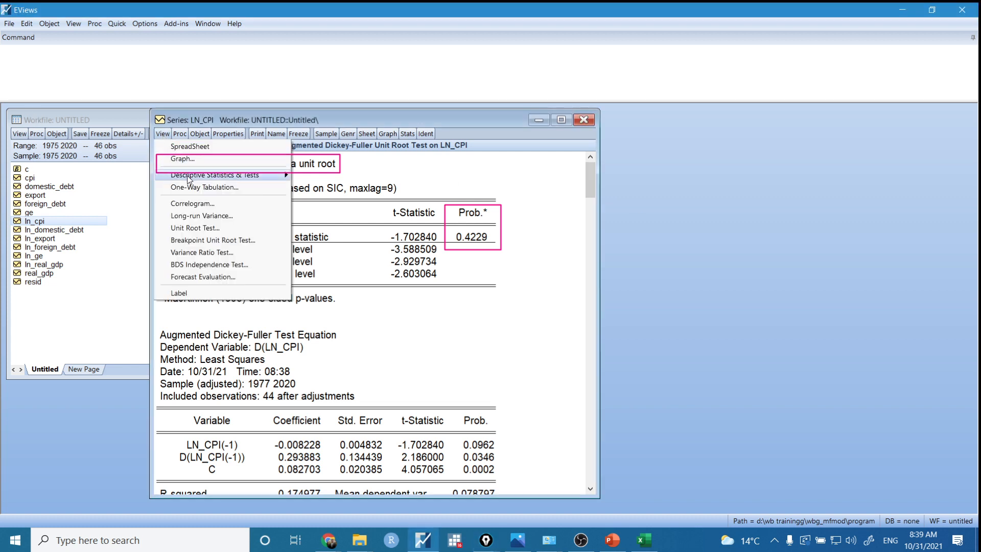
click(187, 200)
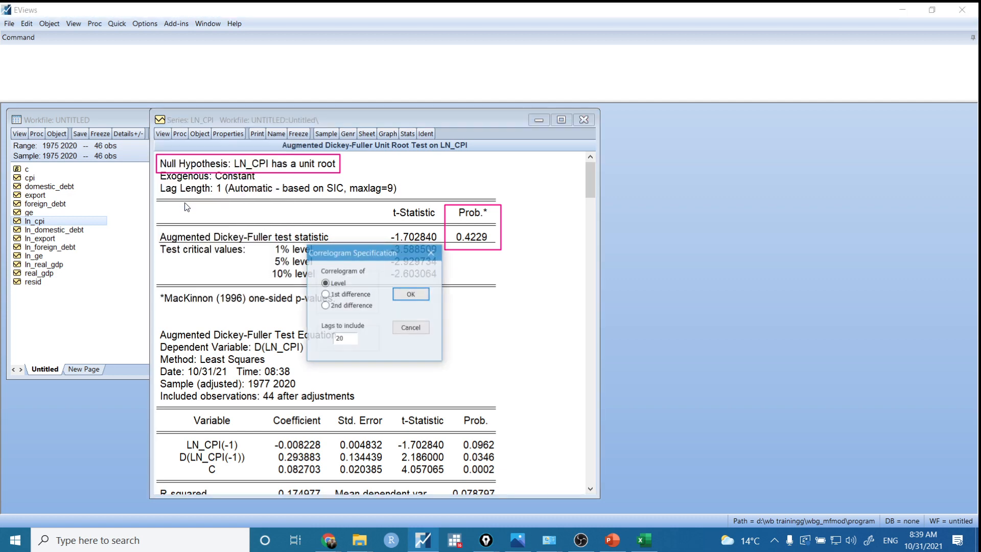
click(404, 297)
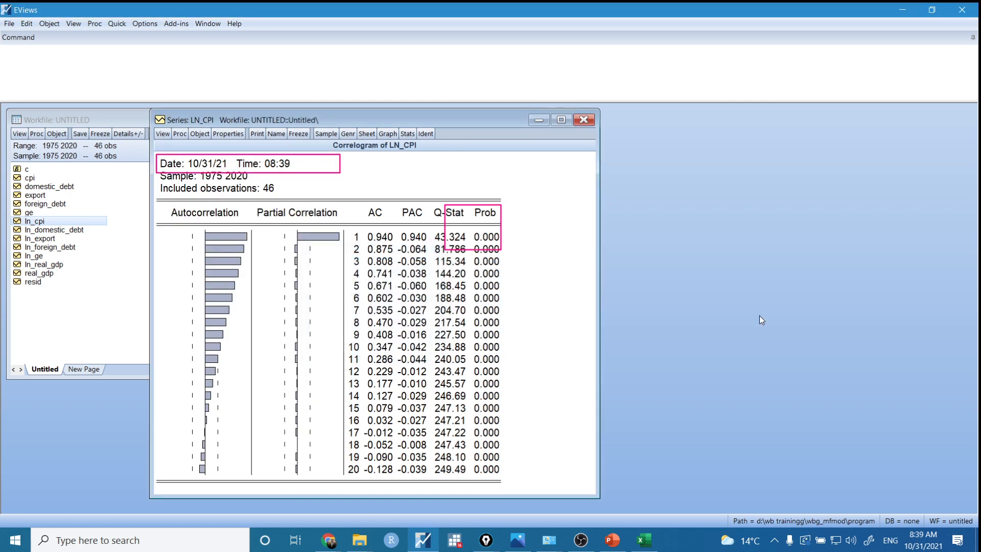
key(ctrl+shift+7)
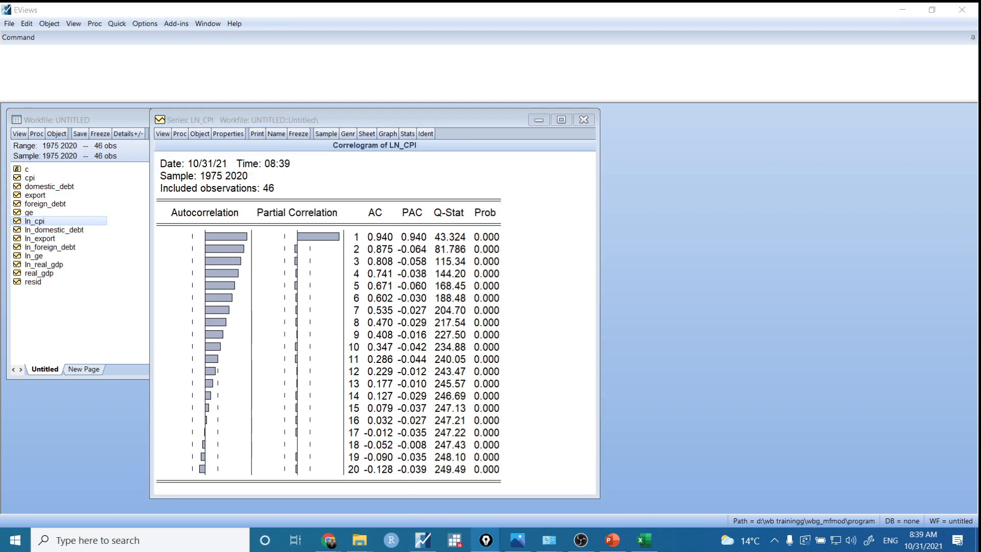
mouse_move(165, 207)
mouse_down()
mouse_move(213, 237)
mouse_move(253, 343)
mouse_move(252, 477)
mouse_up()
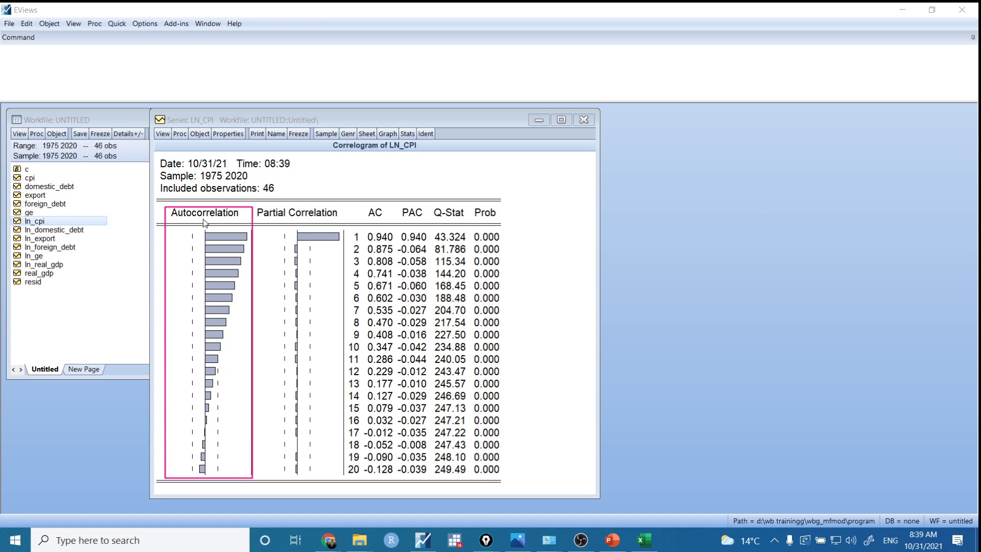
mouse_move(255, 206)
mouse_down()
mouse_move(335, 276)
mouse_move(344, 480)
mouse_up()
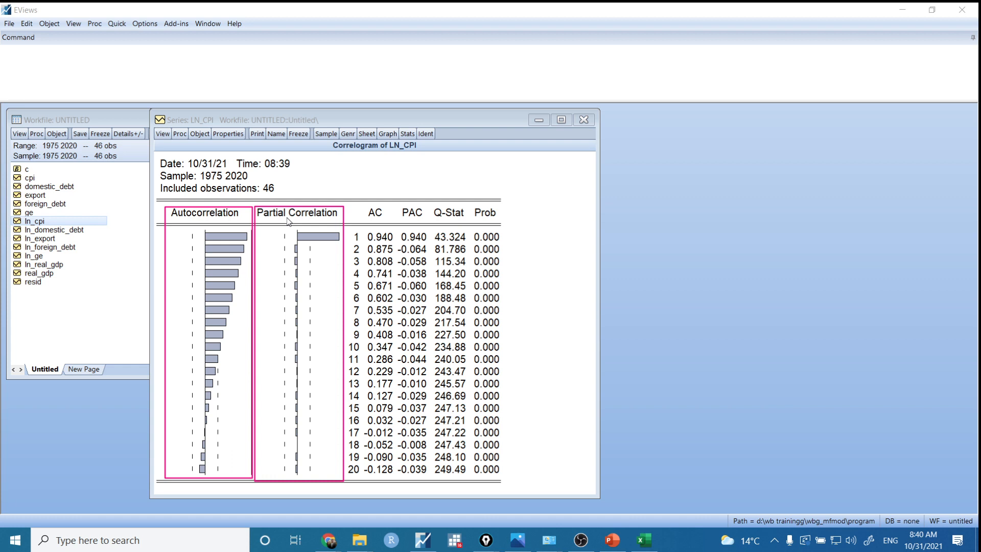
mouse_move(267, 226)
mouse_down()
mouse_move(353, 256)
mouse_move(341, 249)
mouse_up()
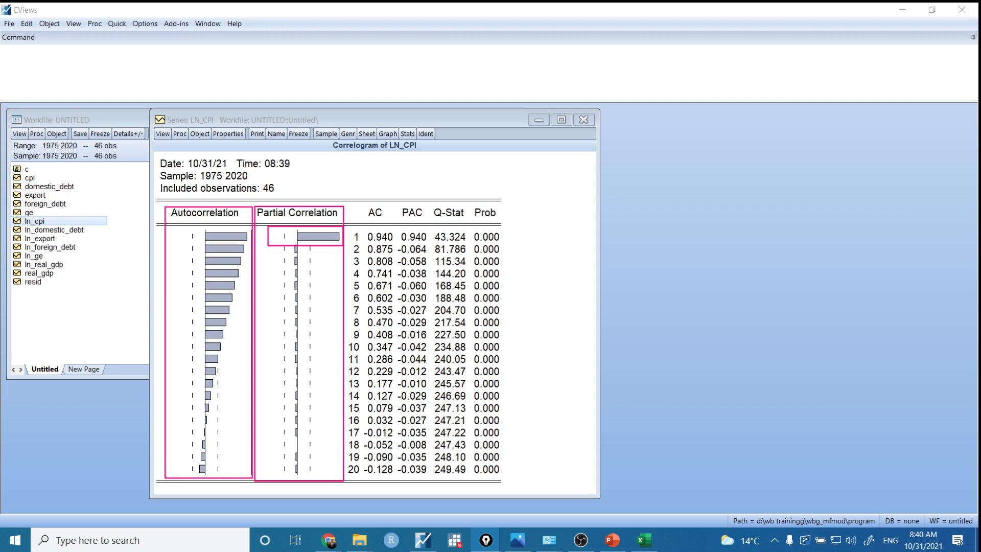
Run an Augmented Dickey-Fuller test on ln_cpi in 1st difference with intercept, Schwarz lag selection and maximum 9, and check its p-value
click(163, 136)
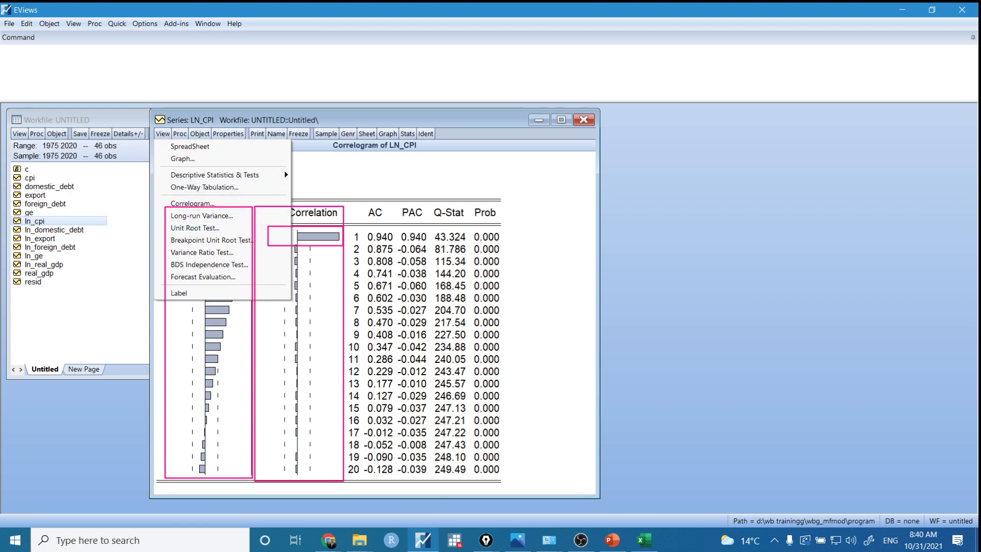
key(Escape)
click(163, 134)
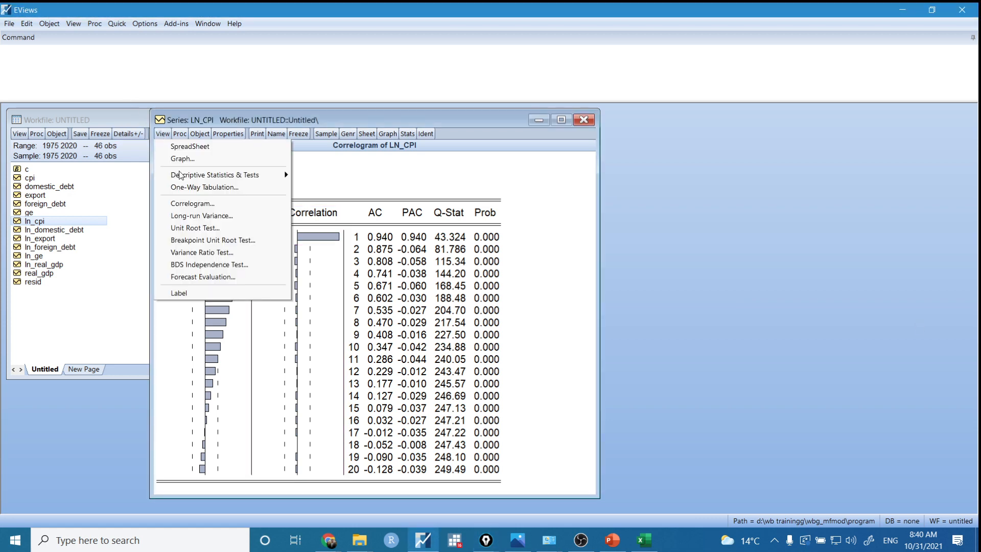
click(195, 228)
click(292, 290)
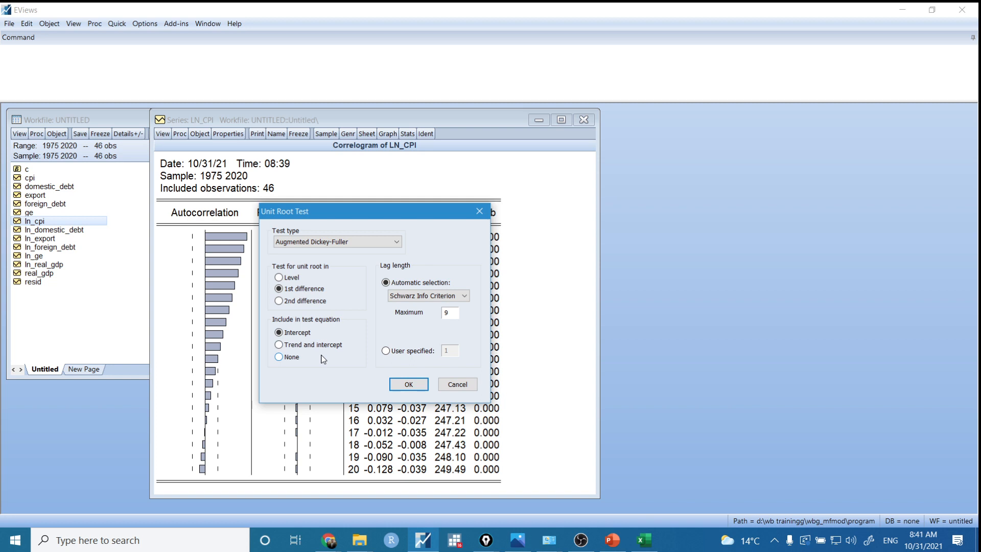
click(404, 384)
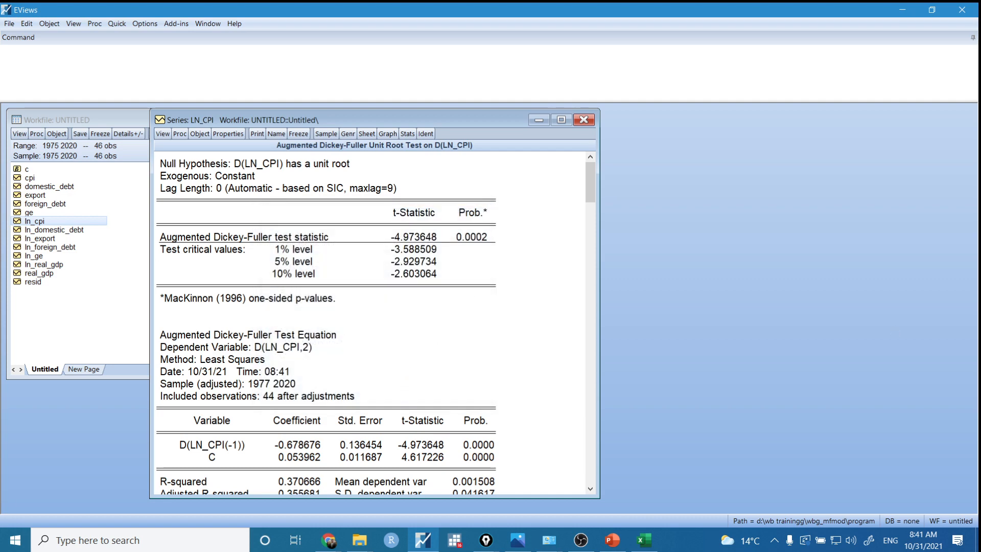
drag(439, 199, 516, 271)
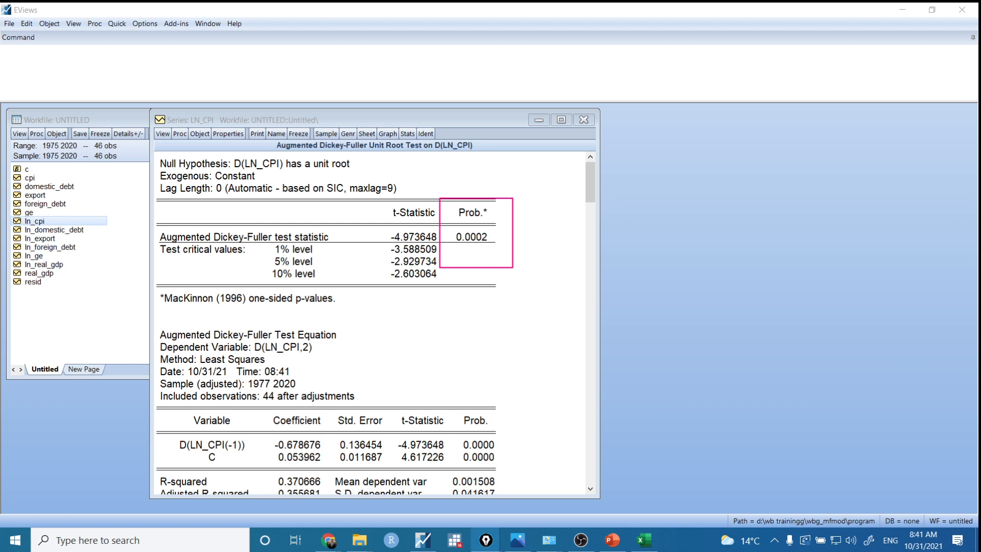
Produce the correlogram of ln_cpi in 1st difference with 20 lags and examine its autocorrelation and partial correlation patterns
click(163, 134)
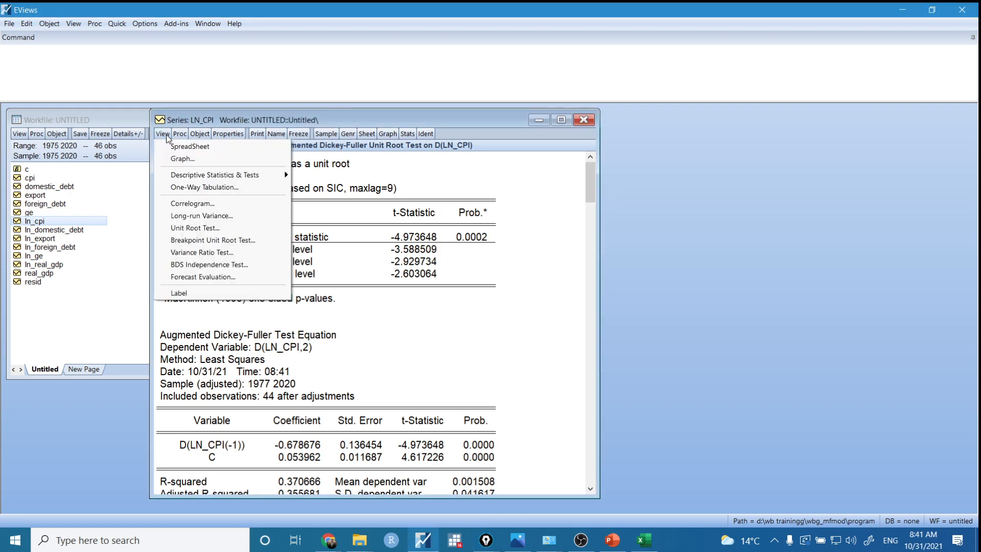
click(199, 204)
click(326, 294)
click(403, 298)
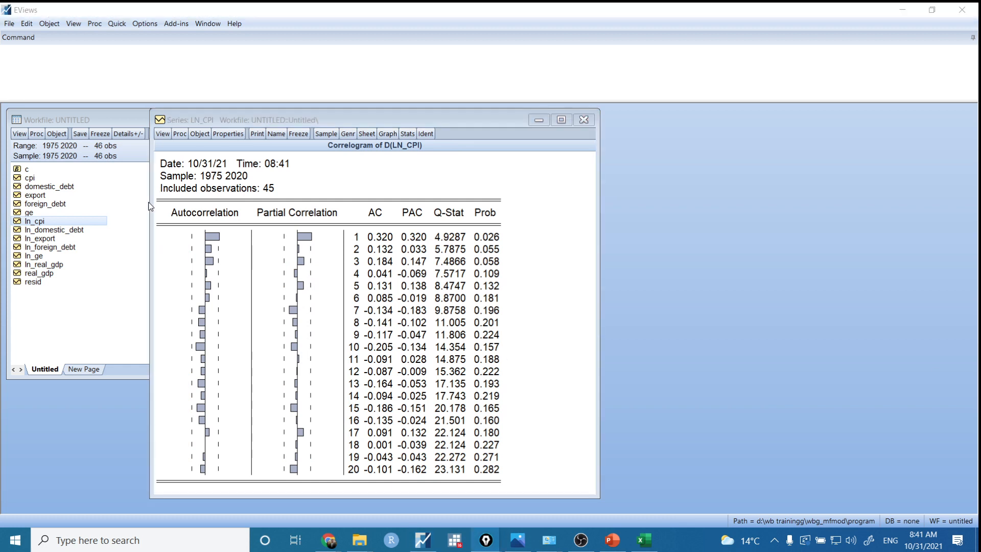
mouse_move(161, 203)
mouse_down()
mouse_move(234, 277)
mouse_move(250, 380)
mouse_move(235, 431)
mouse_move(270, 430)
mouse_move(252, 487)
mouse_up()
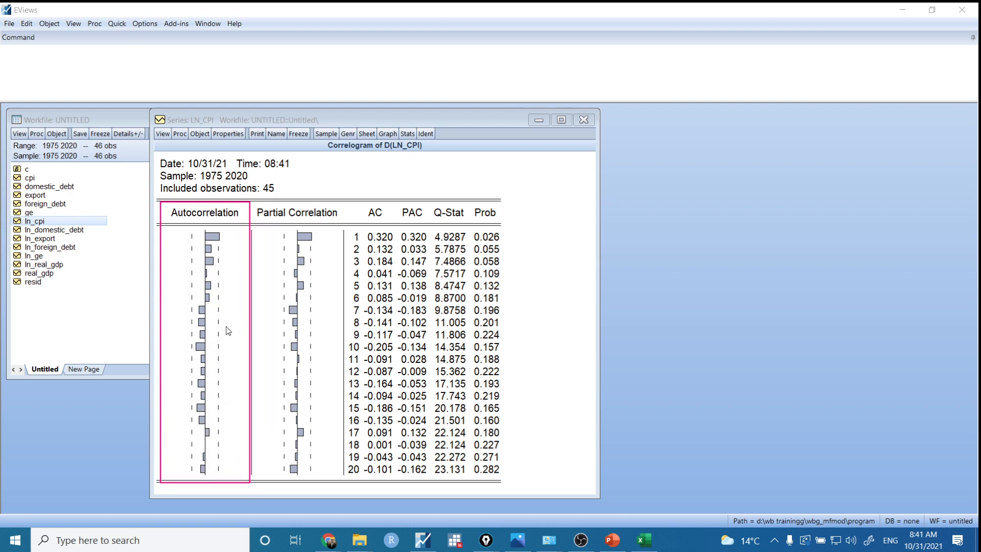
drag(236, 295, 240, 474)
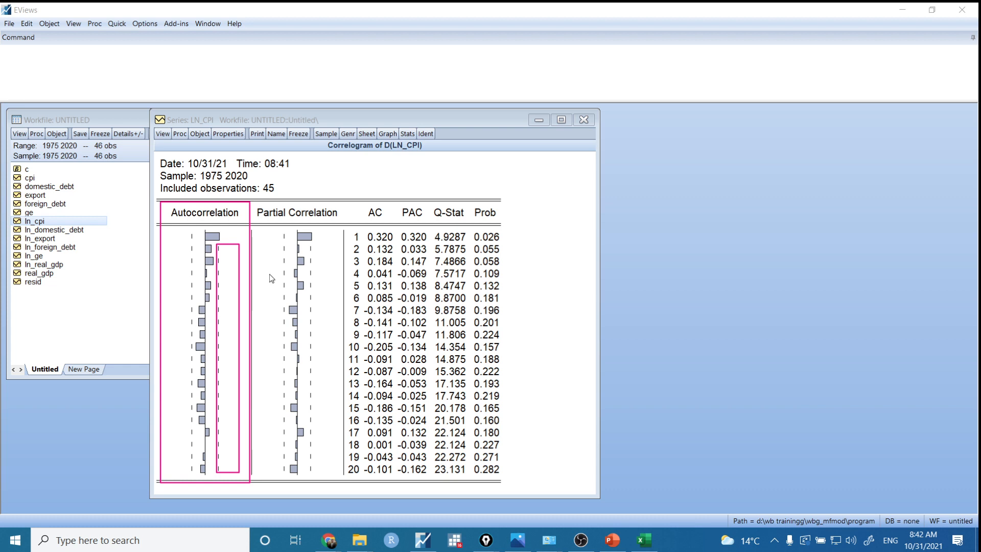
mouse_move(273, 228)
mouse_down()
mouse_move(334, 303)
mouse_move(317, 394)
mouse_move(326, 486)
mouse_up()
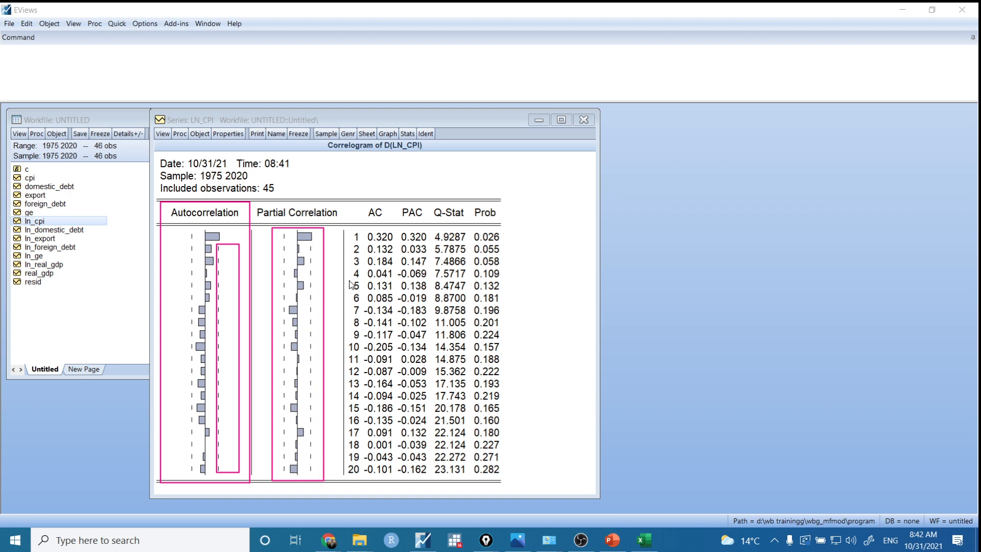
mouse_move(321, 140)
mouse_down()
mouse_move(365, 159)
mouse_move(431, 161)
mouse_up()
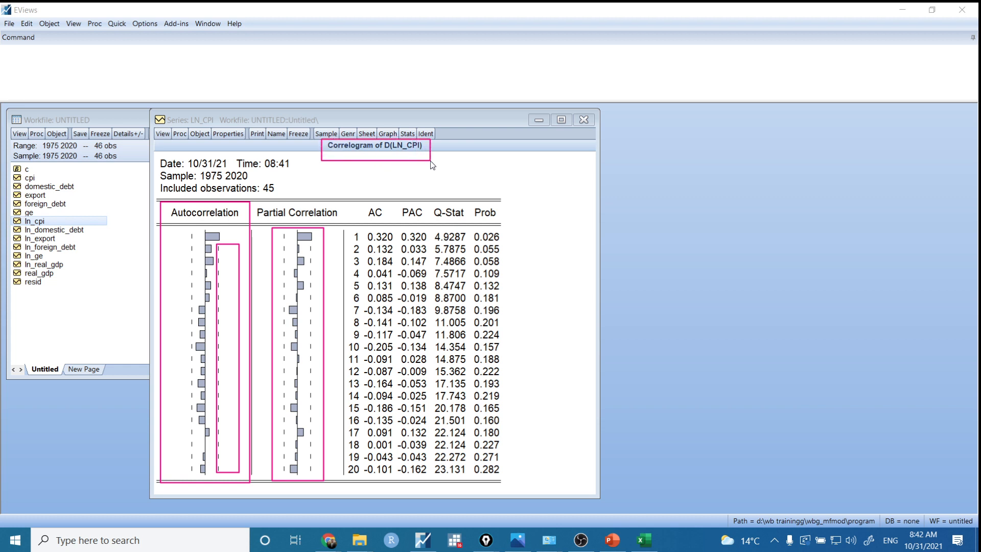